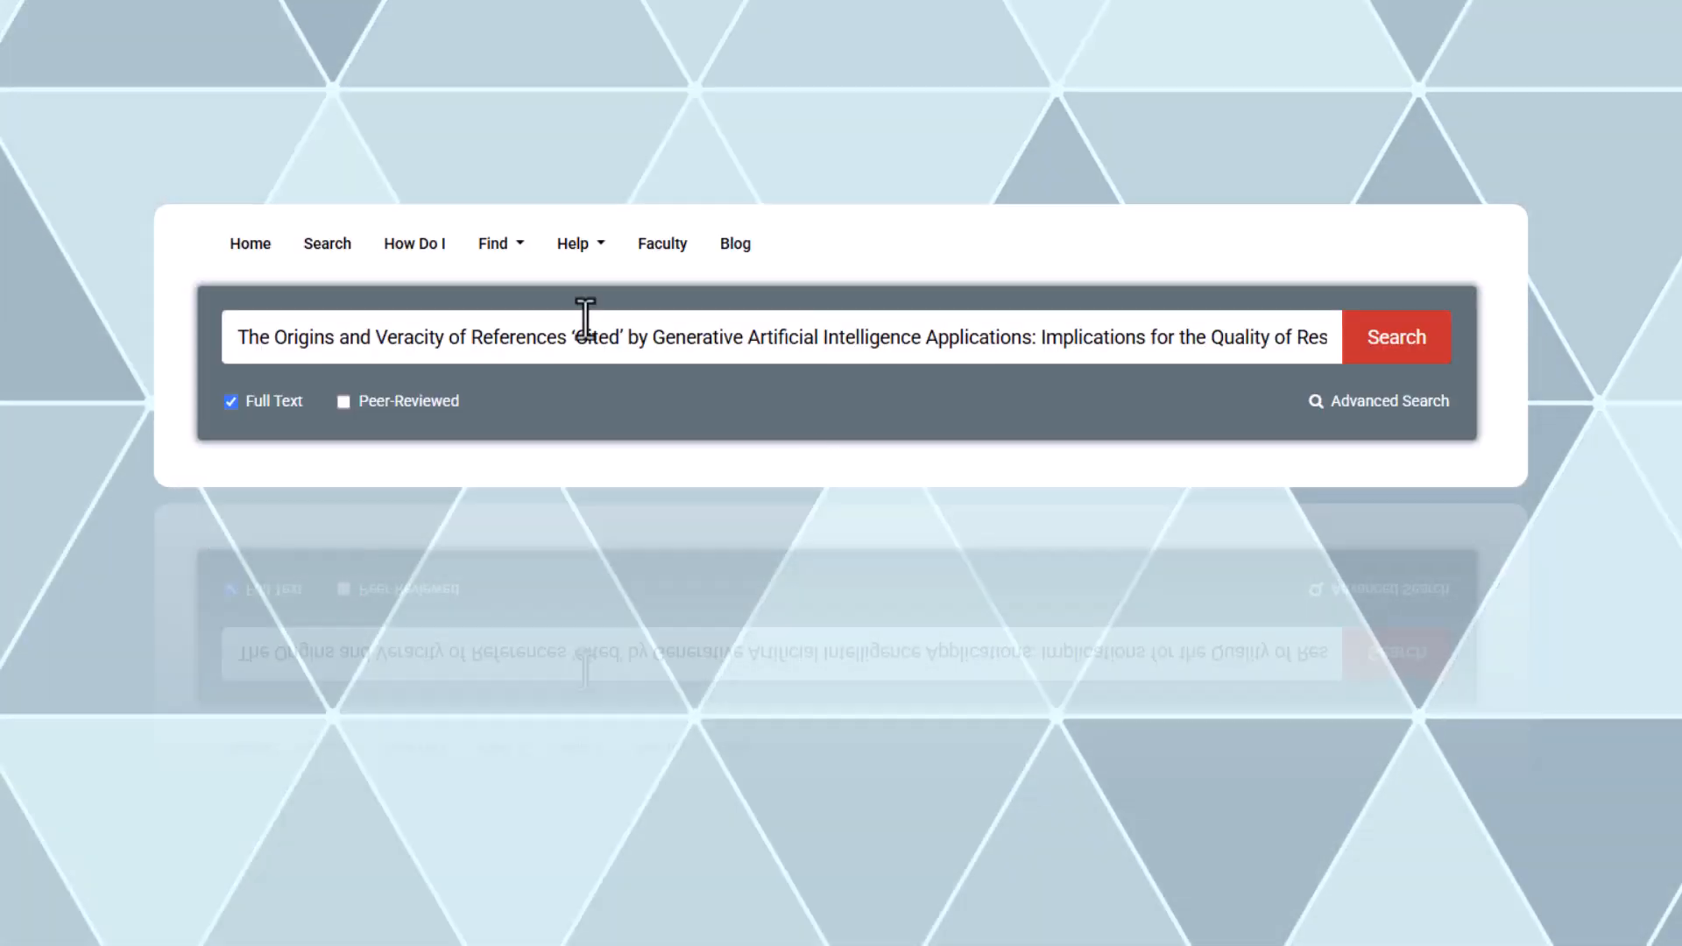
Step: Trim the library query to "The Origins and Veracity of References" and quote it
drag(569, 339, 628, 339)
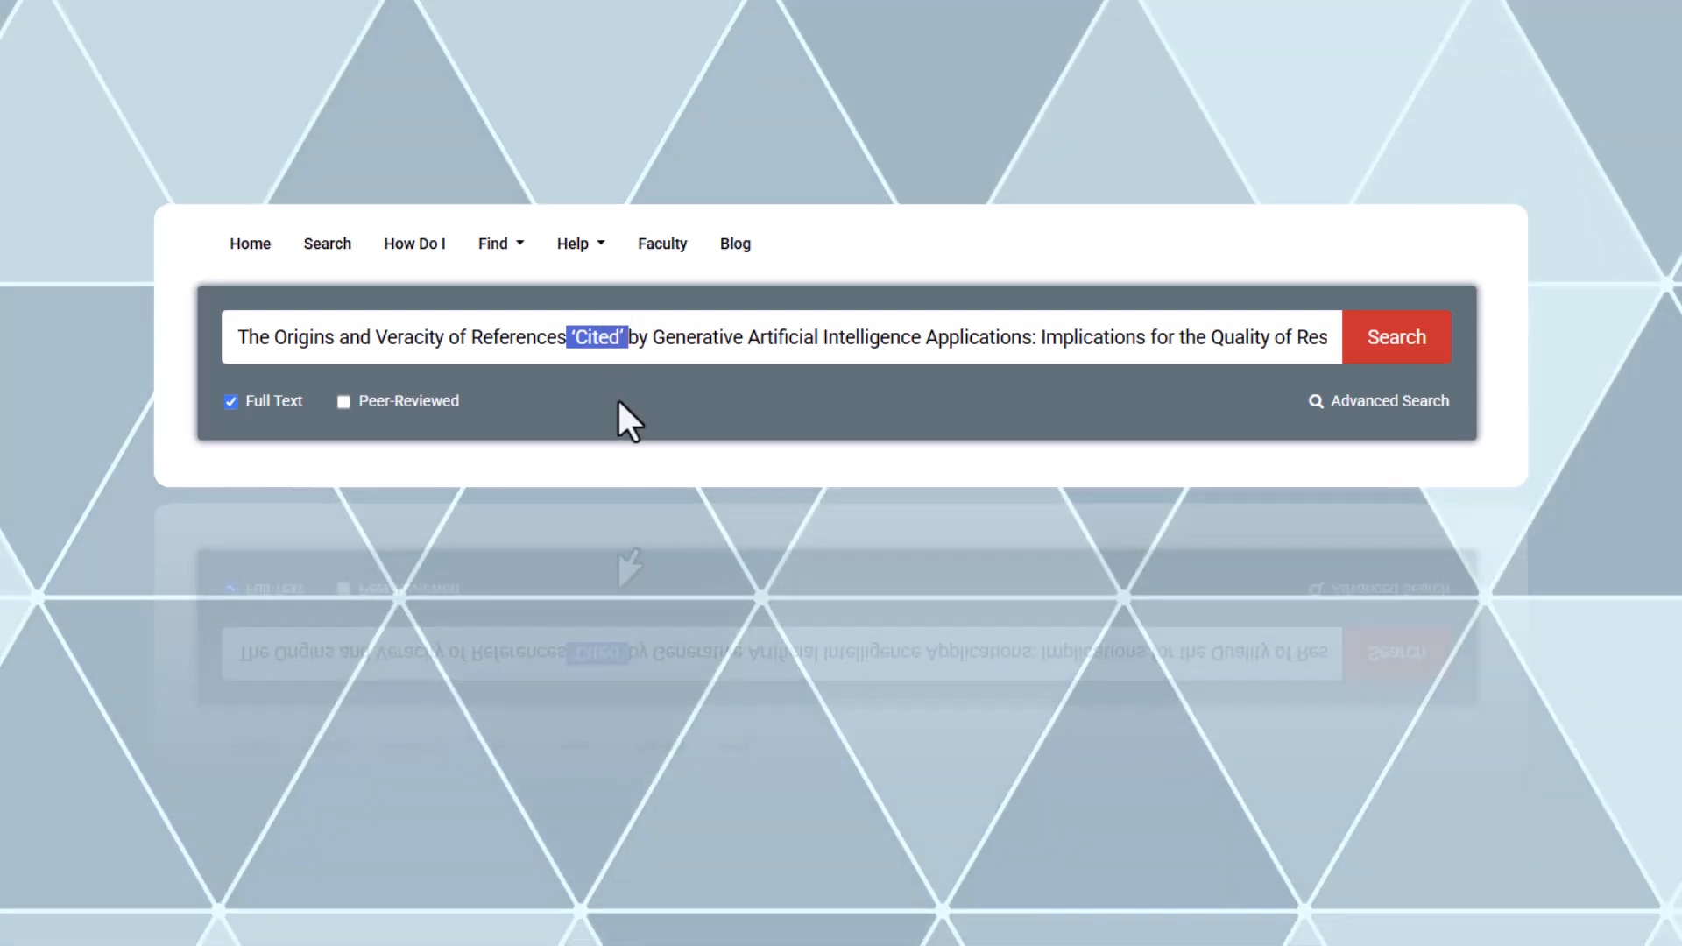
click(1038, 339)
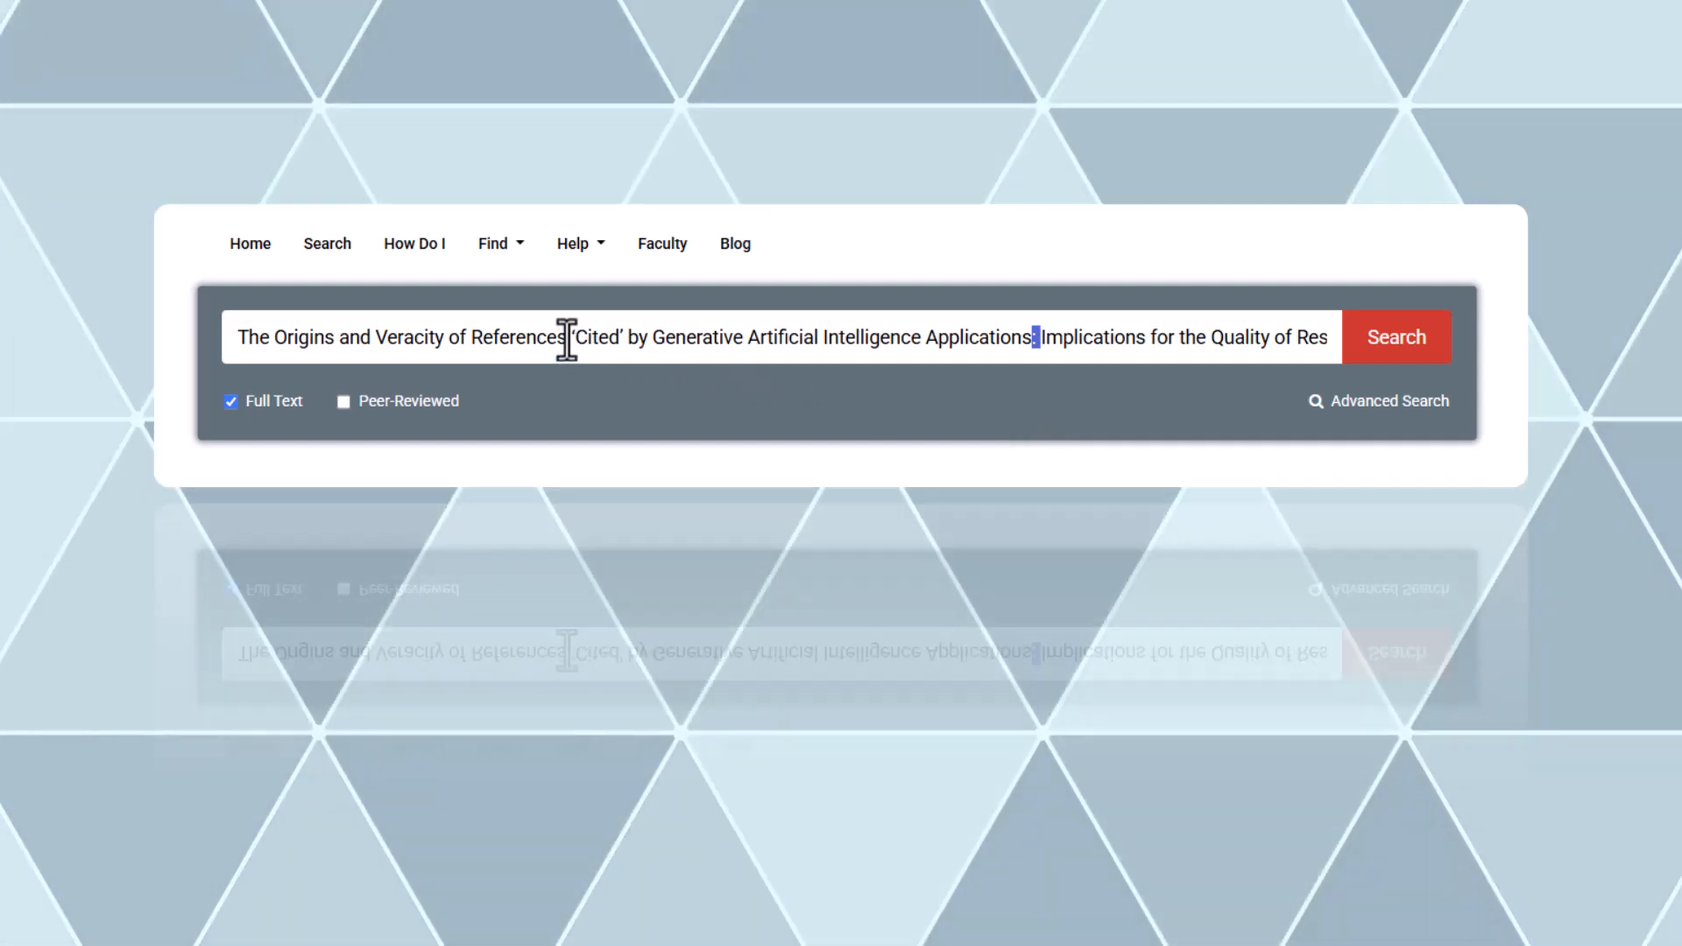
drag(568, 338, 1334, 388)
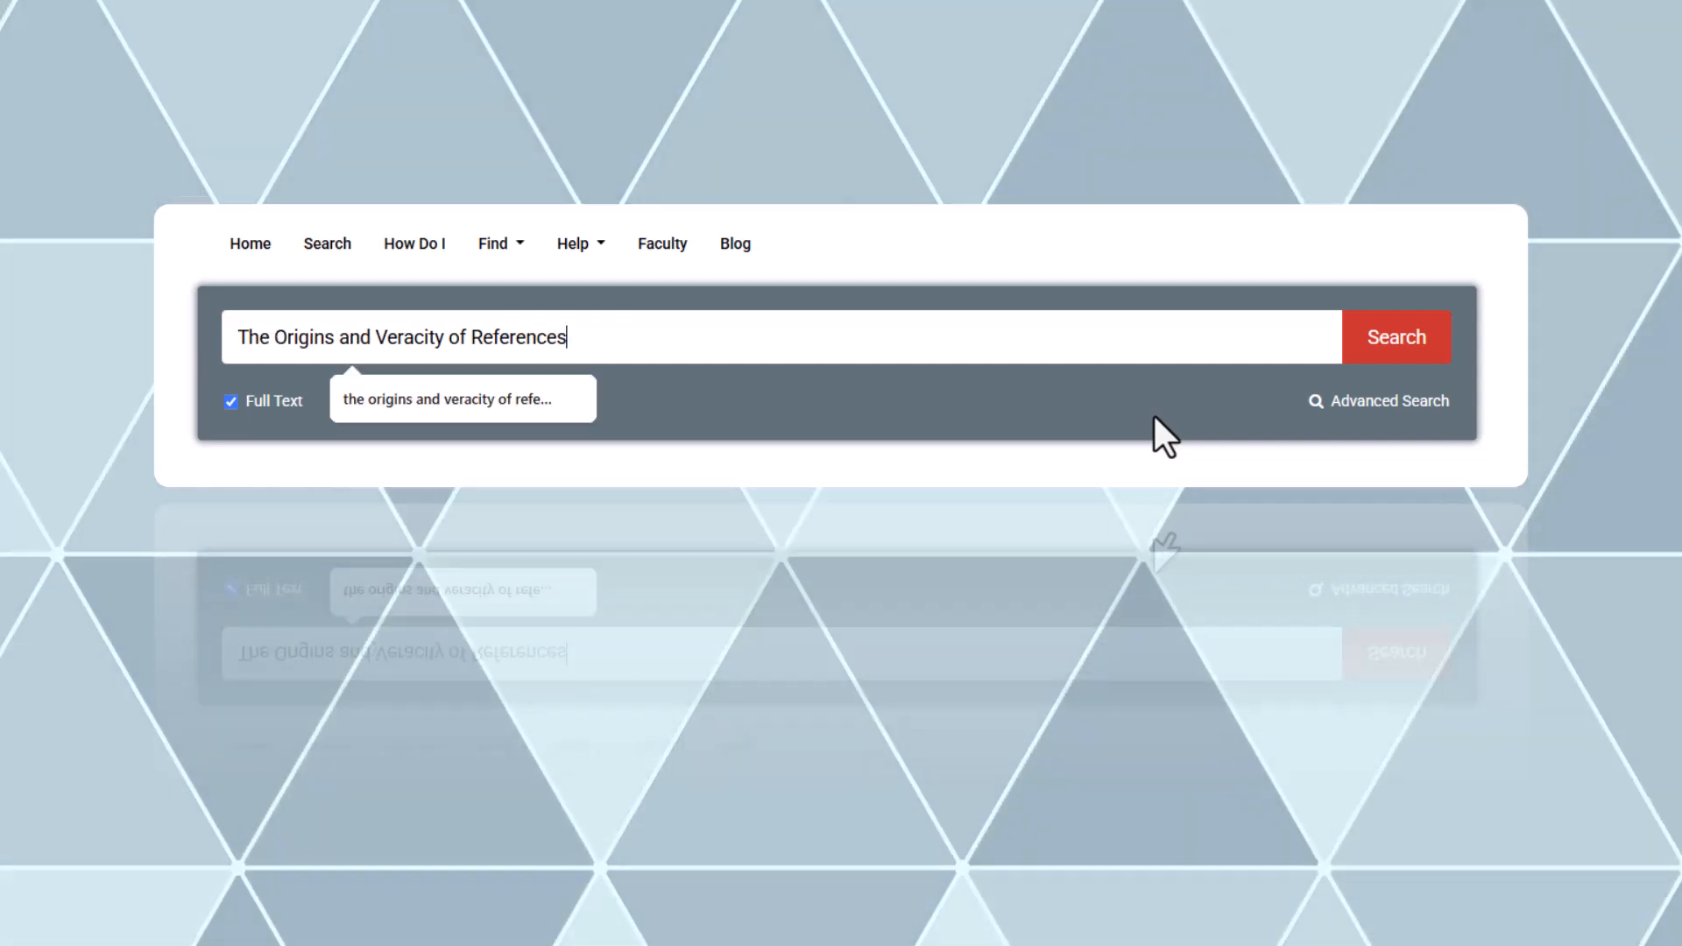
text(")
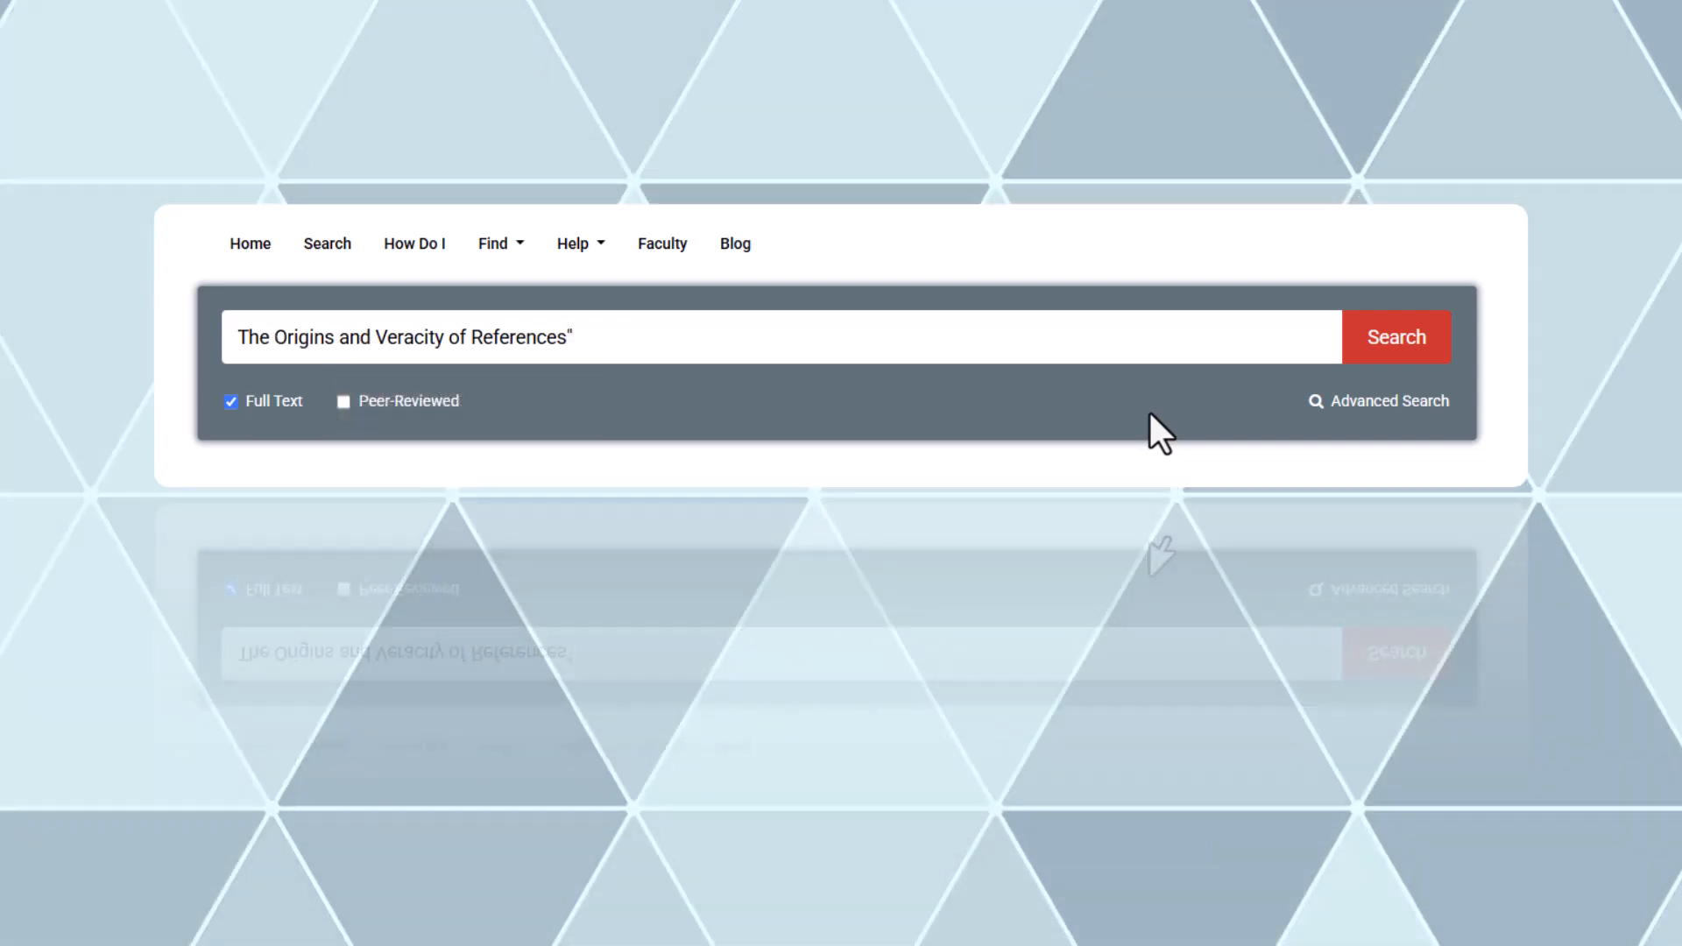
click(216, 345)
text(")
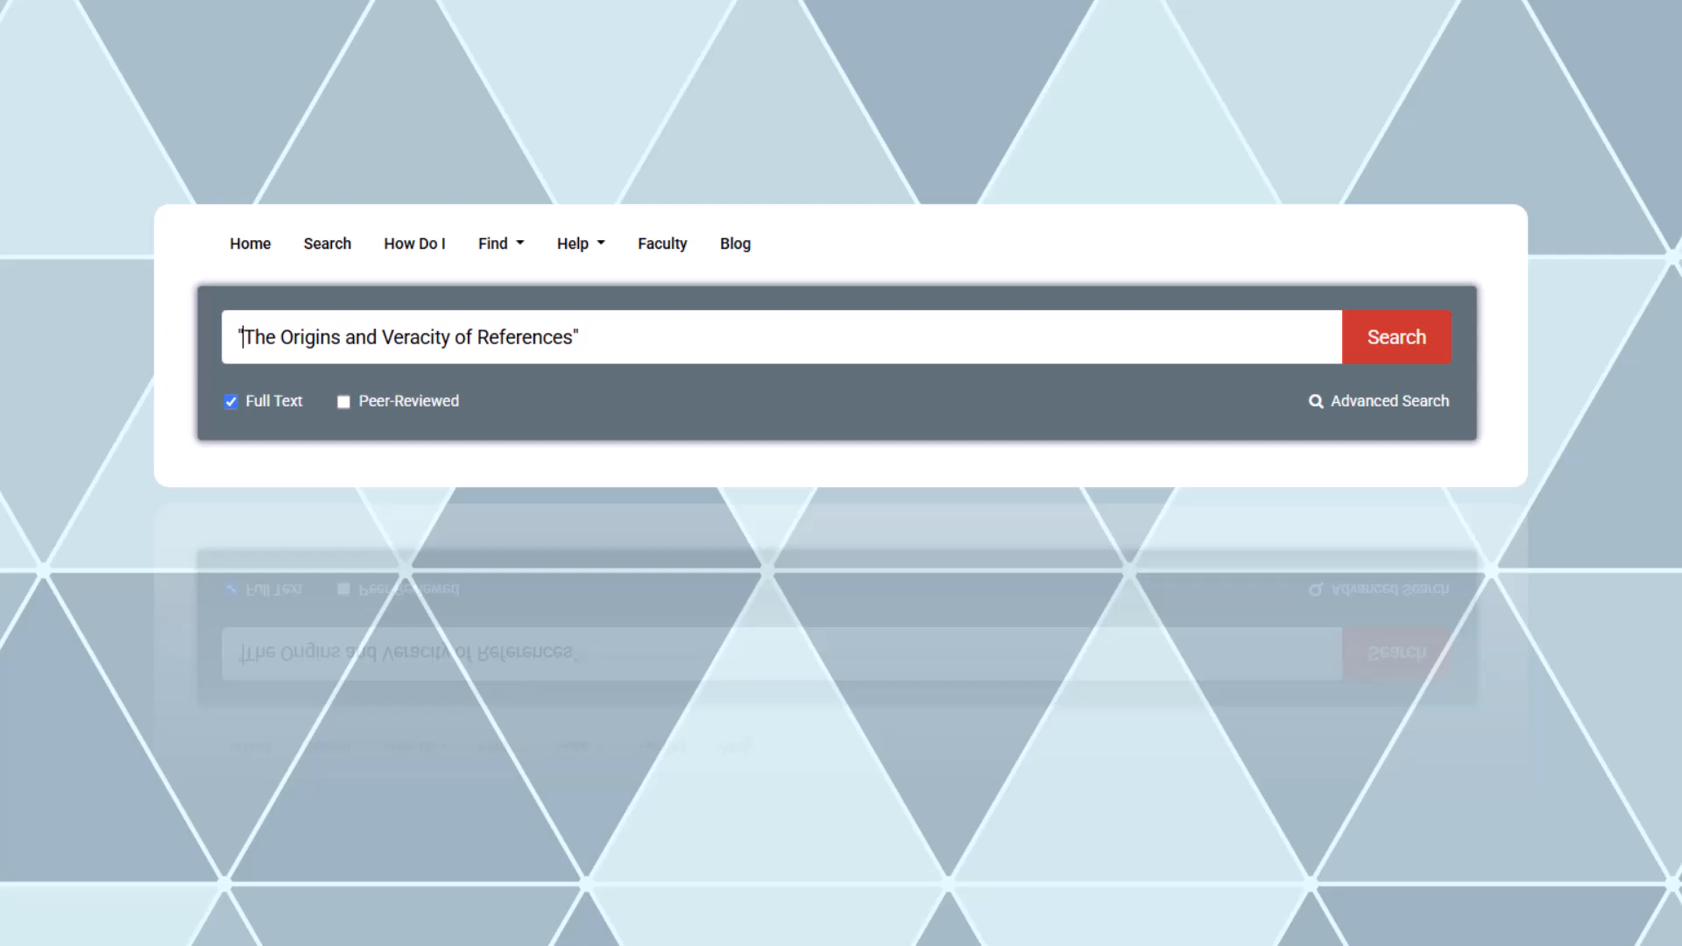
Step: Run the quoted search and open the matching article's EBSCO detail record
key(Return)
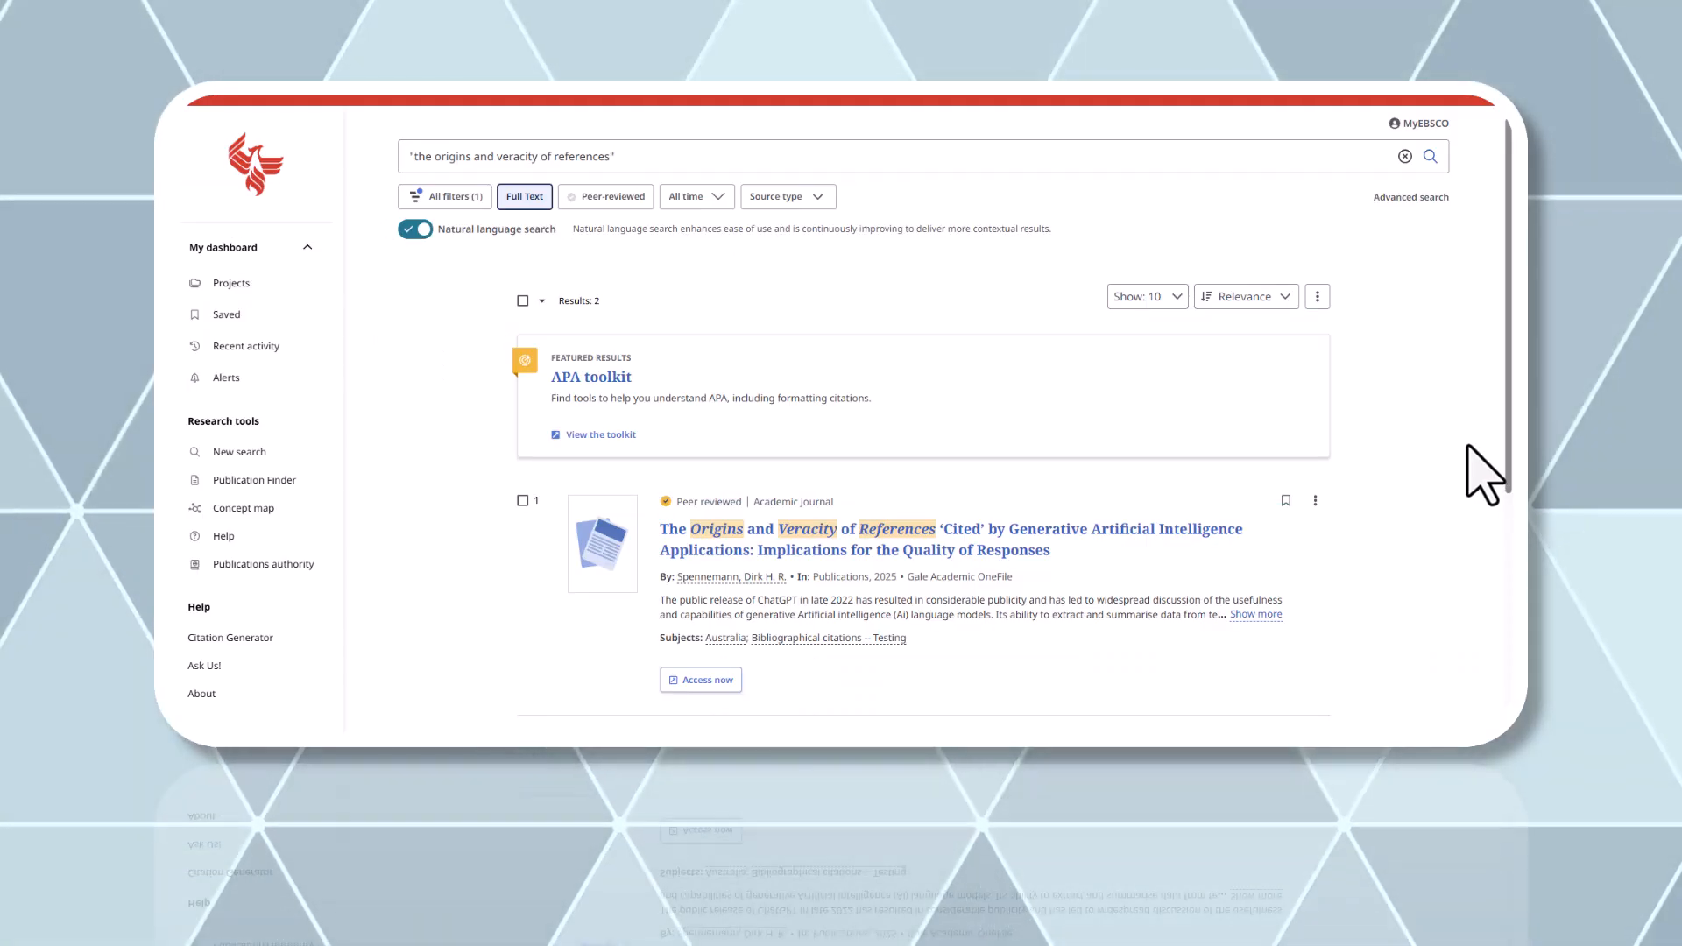
scroll(1469, 446, down, 3)
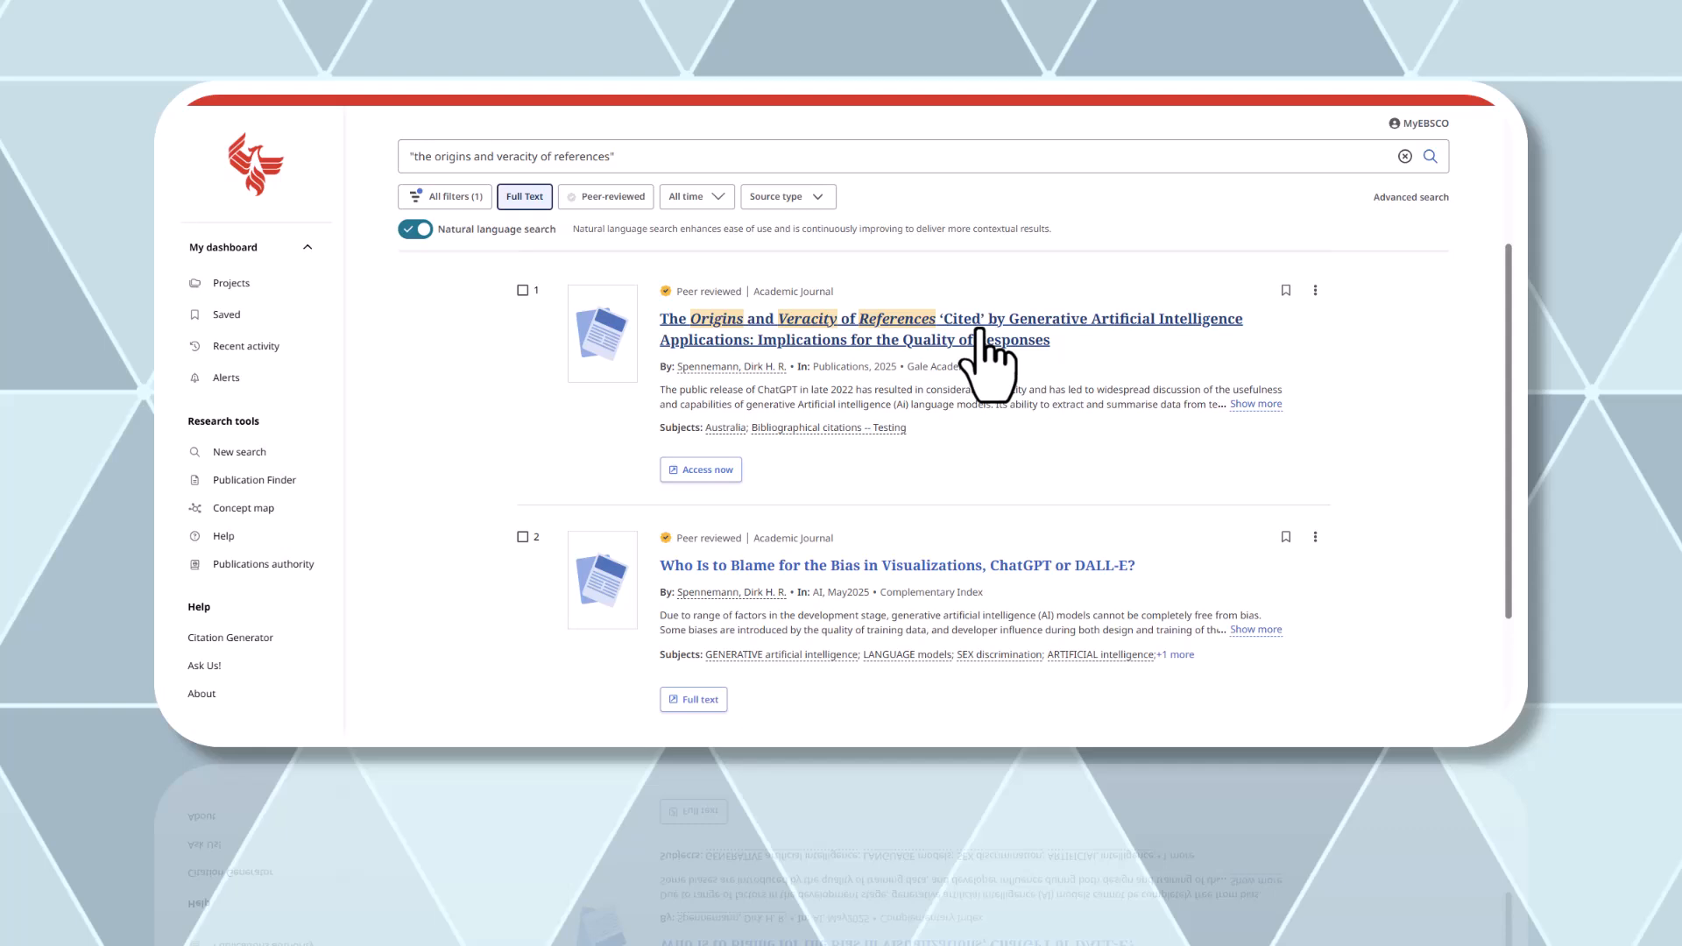
click(970, 323)
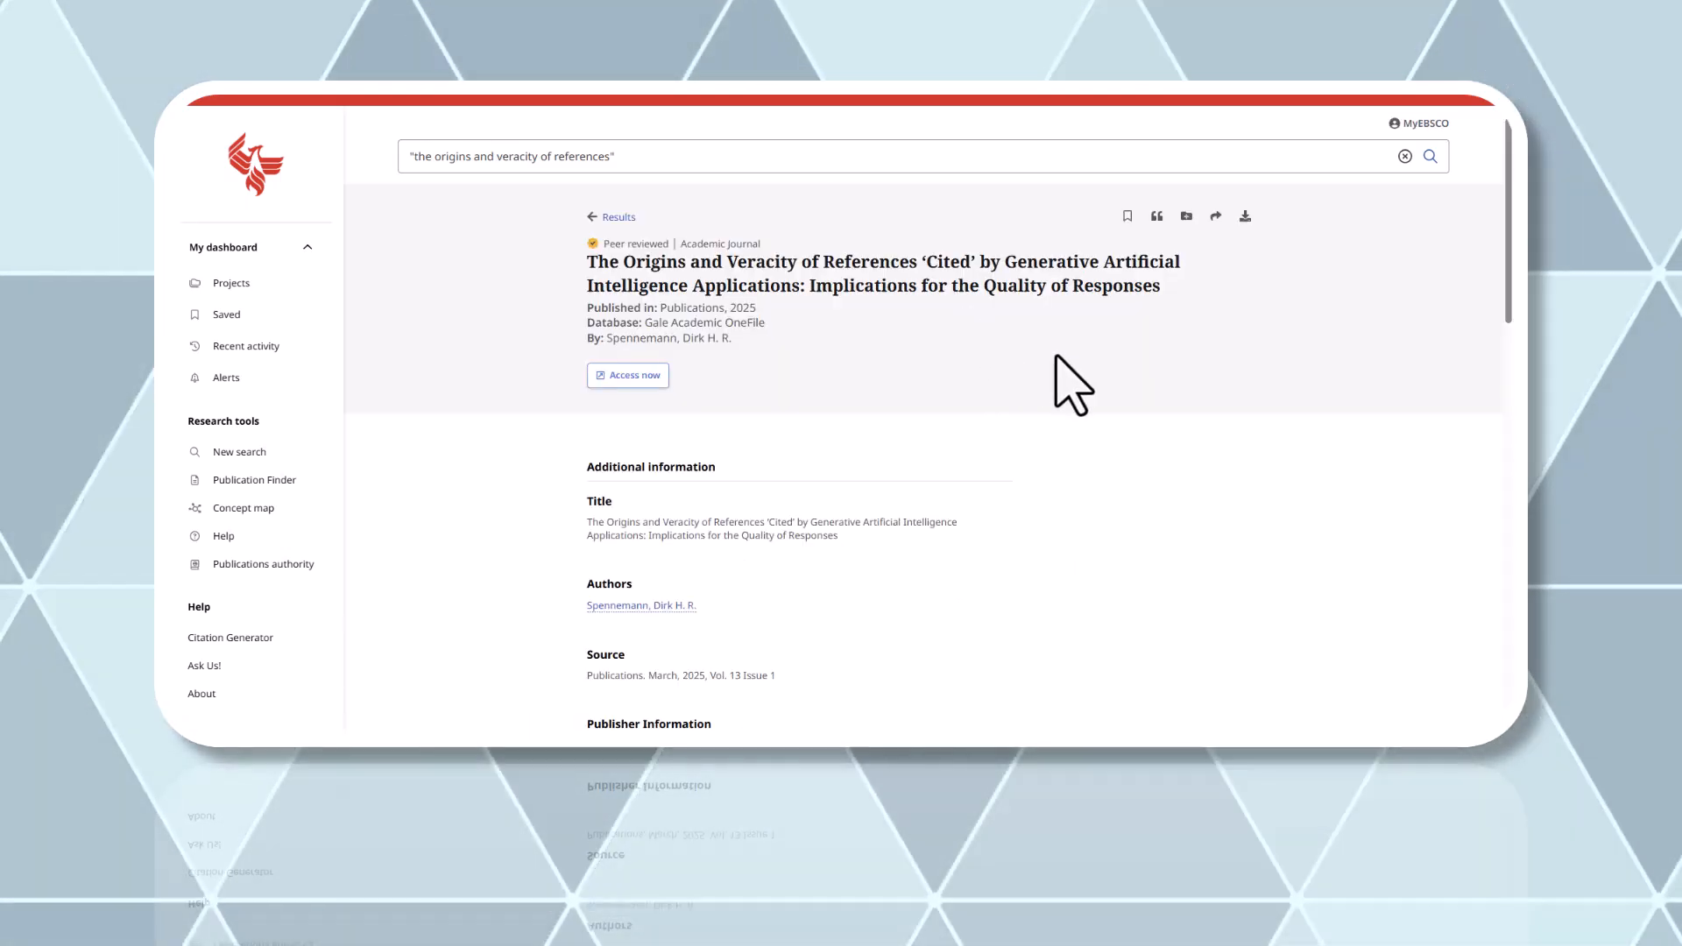
scroll(1071, 384, down, 1)
scroll(1071, 383, down, 1)
scroll(1071, 384, down, 2)
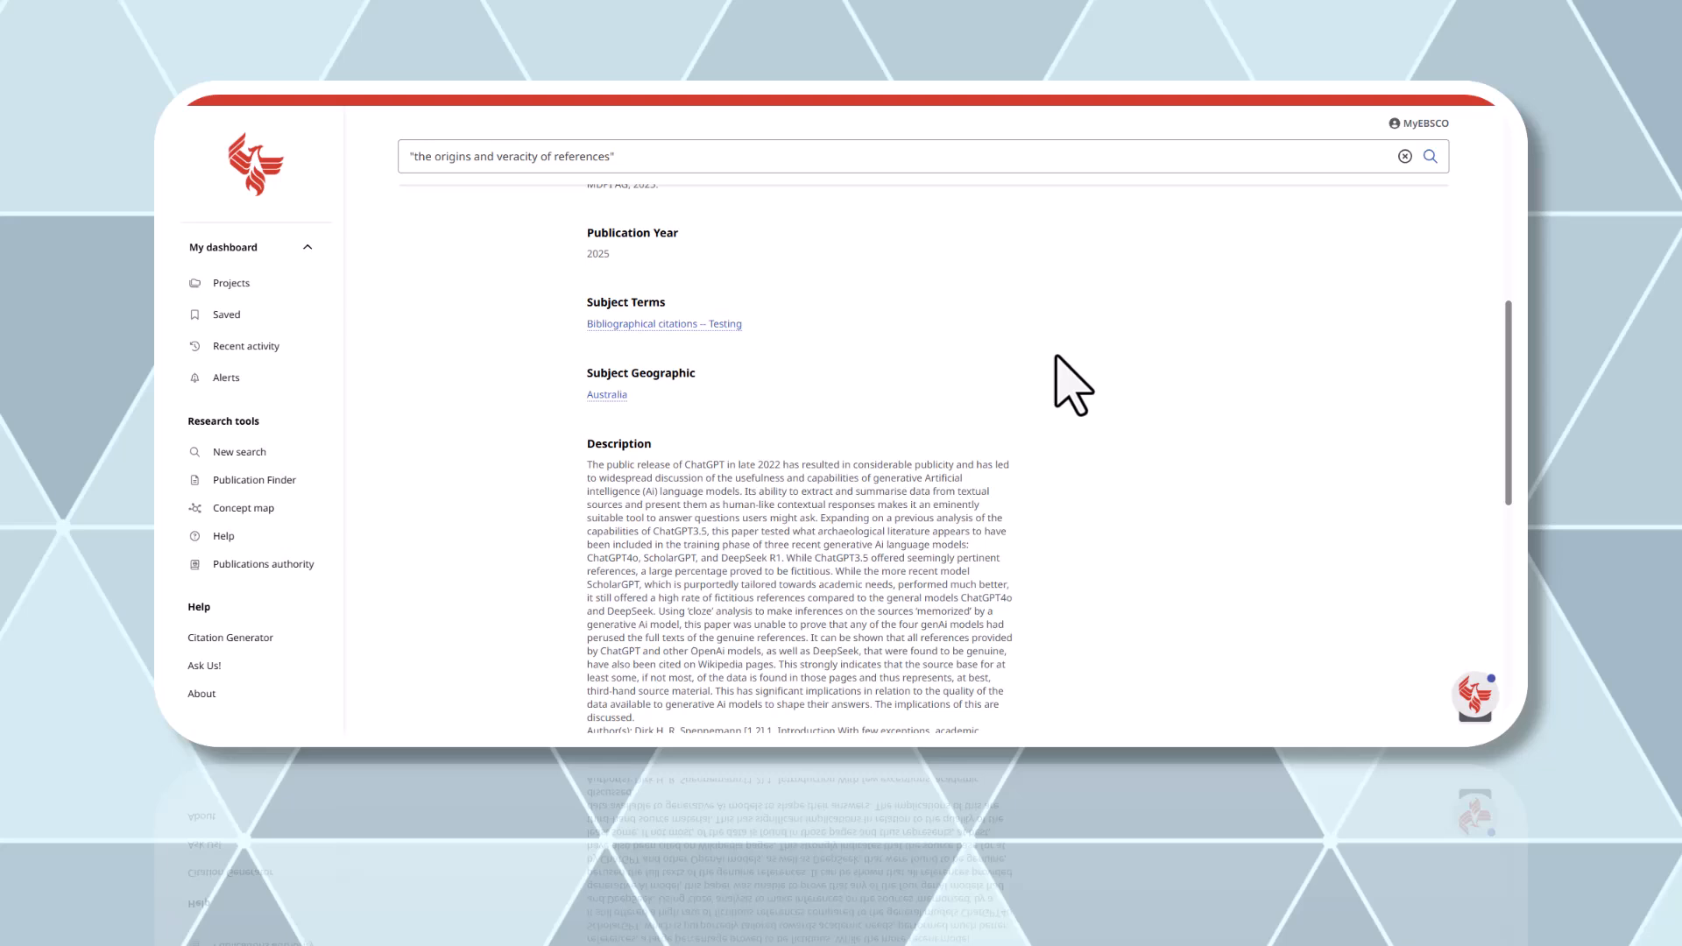
scroll(1070, 383, up, 2)
scroll(1072, 385, up, 2)
scroll(1071, 384, up, 1)
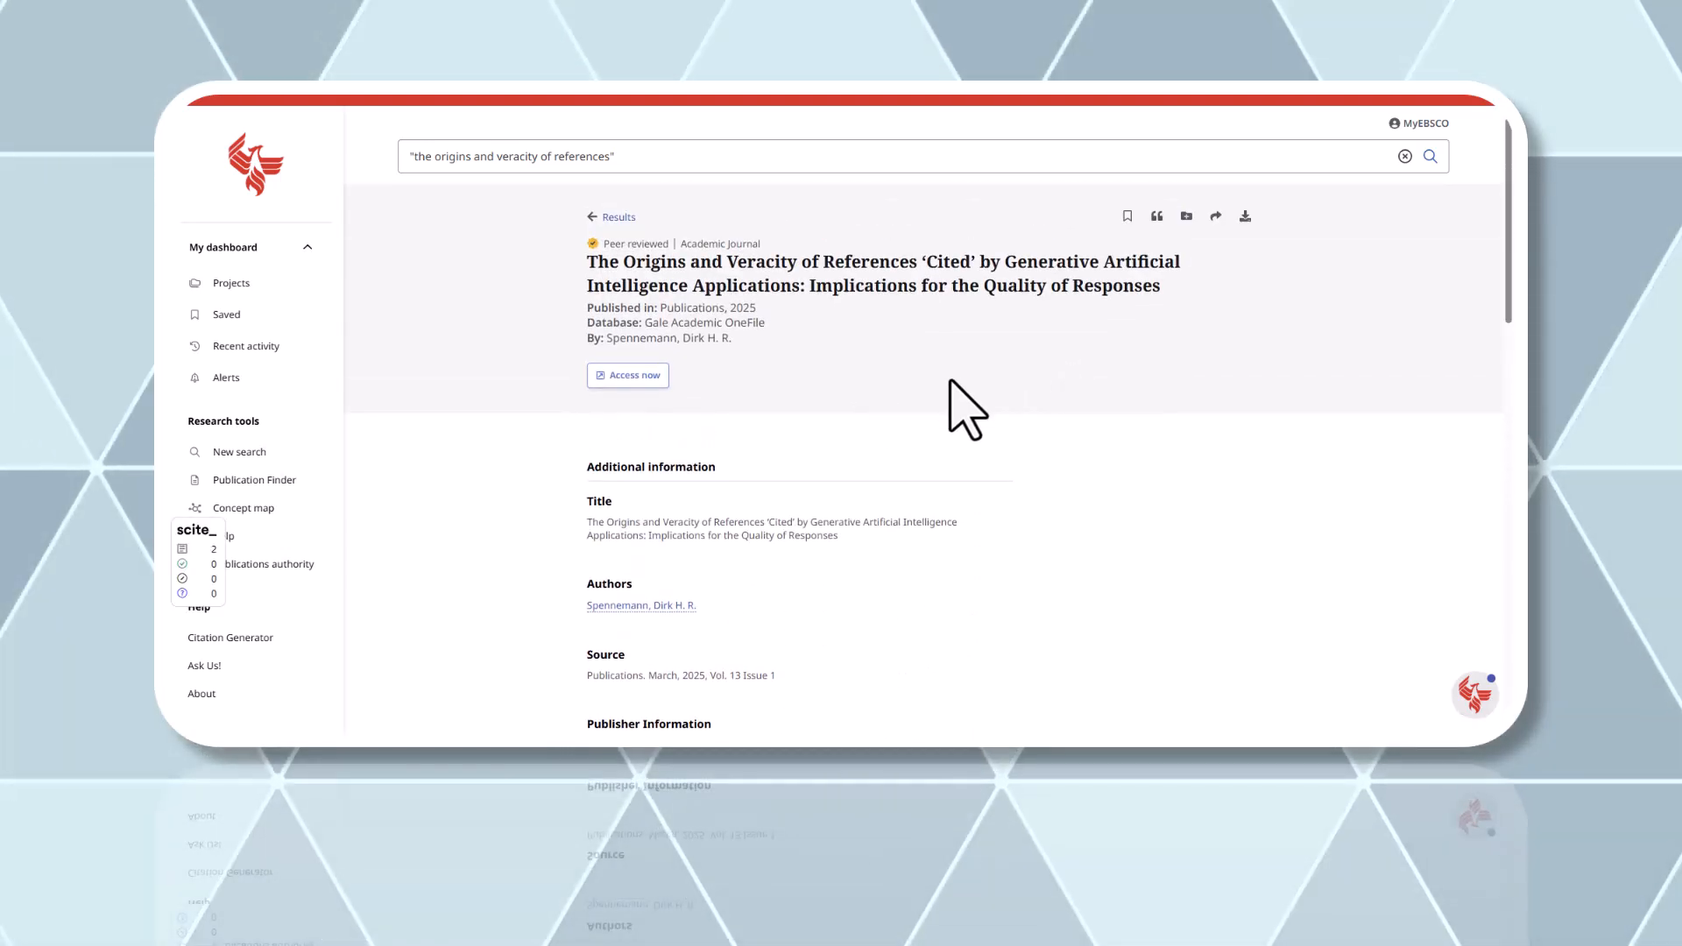
Step: Open the article's full-text PDF in ProQuest via Access now
click(620, 375)
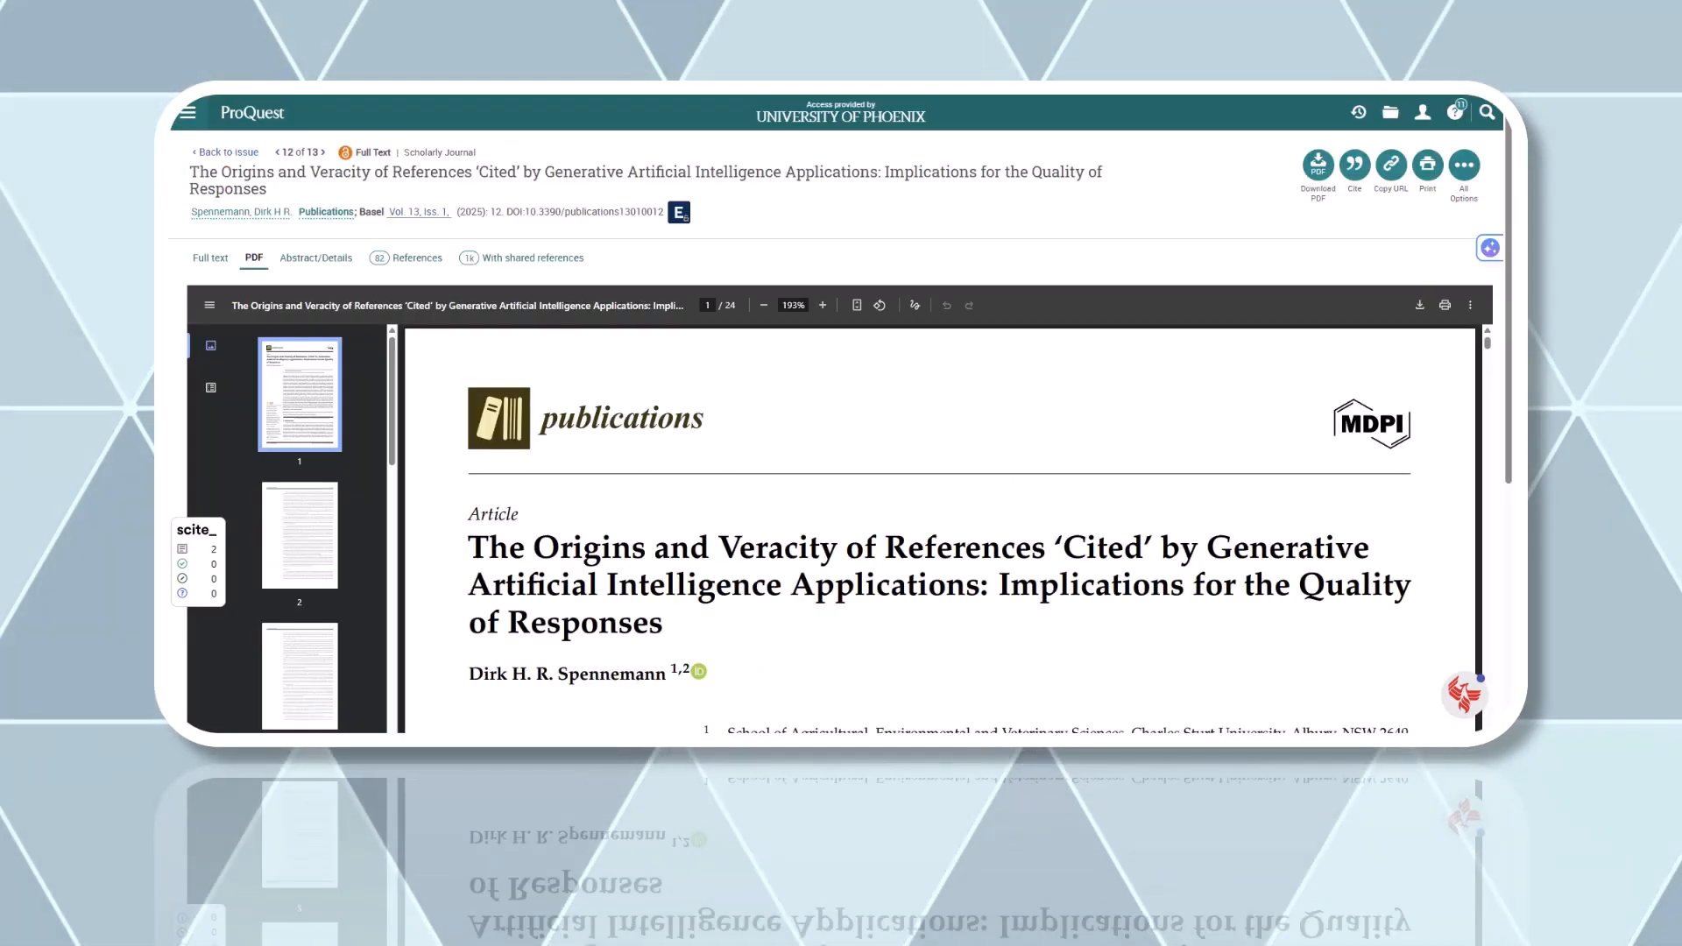
scroll(940, 527, down, 1)
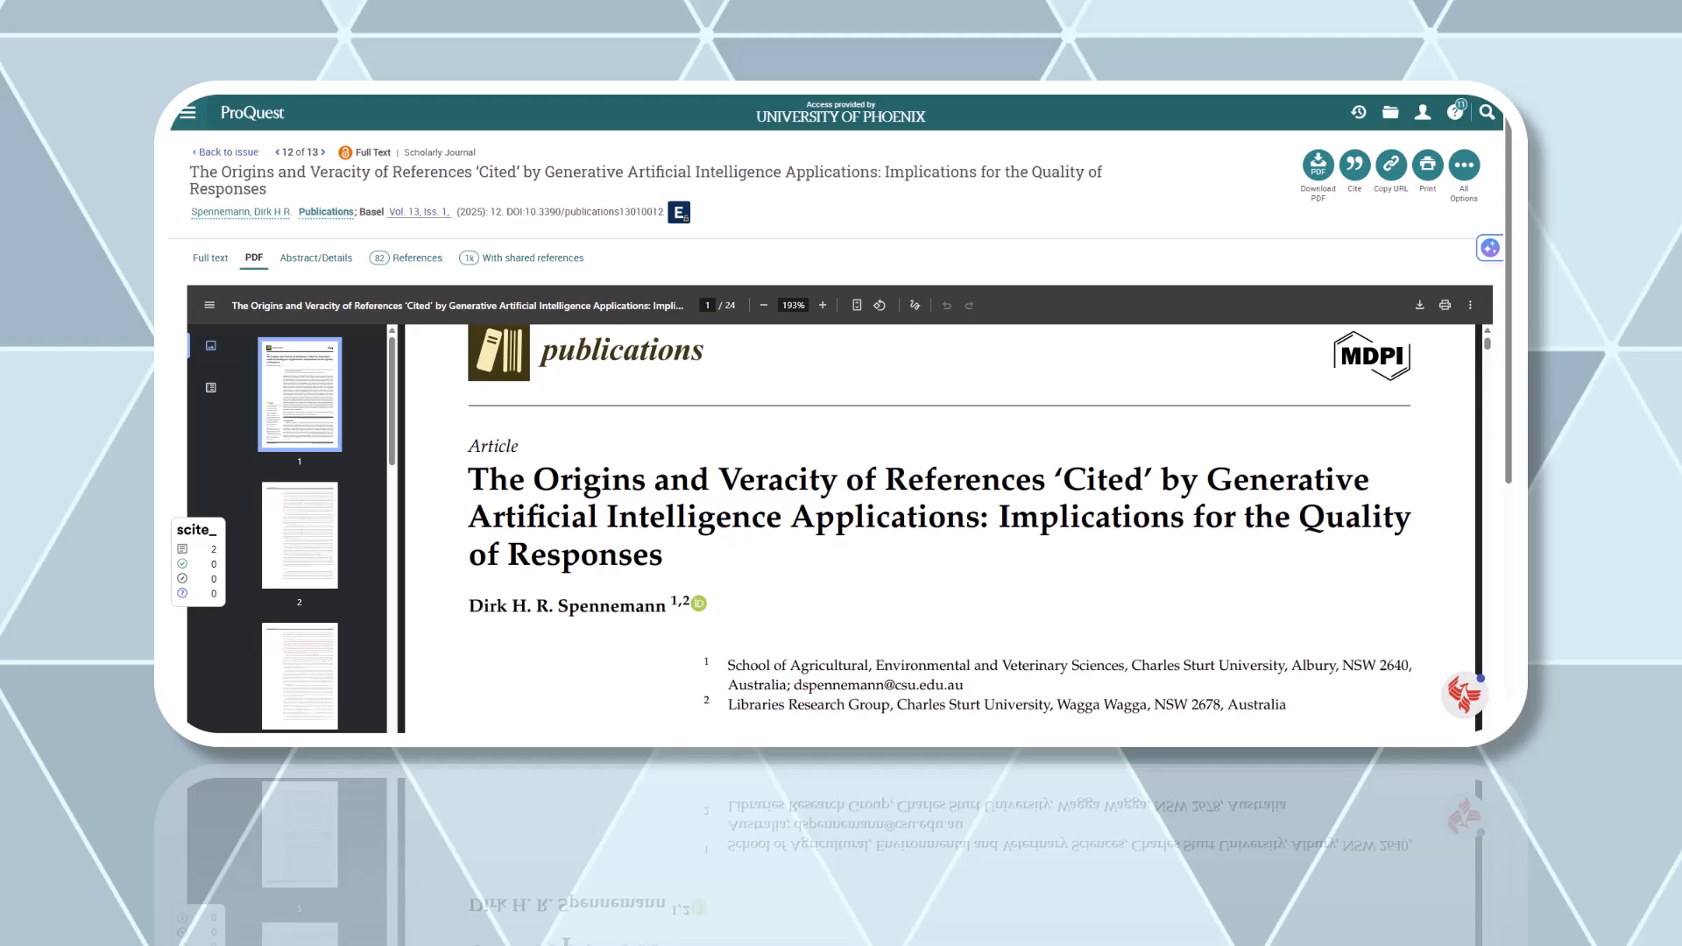
scroll(940, 525, down, 1)
scroll(939, 526, down, 1)
scroll(940, 526, down, 1)
scroll(939, 525, down, 1)
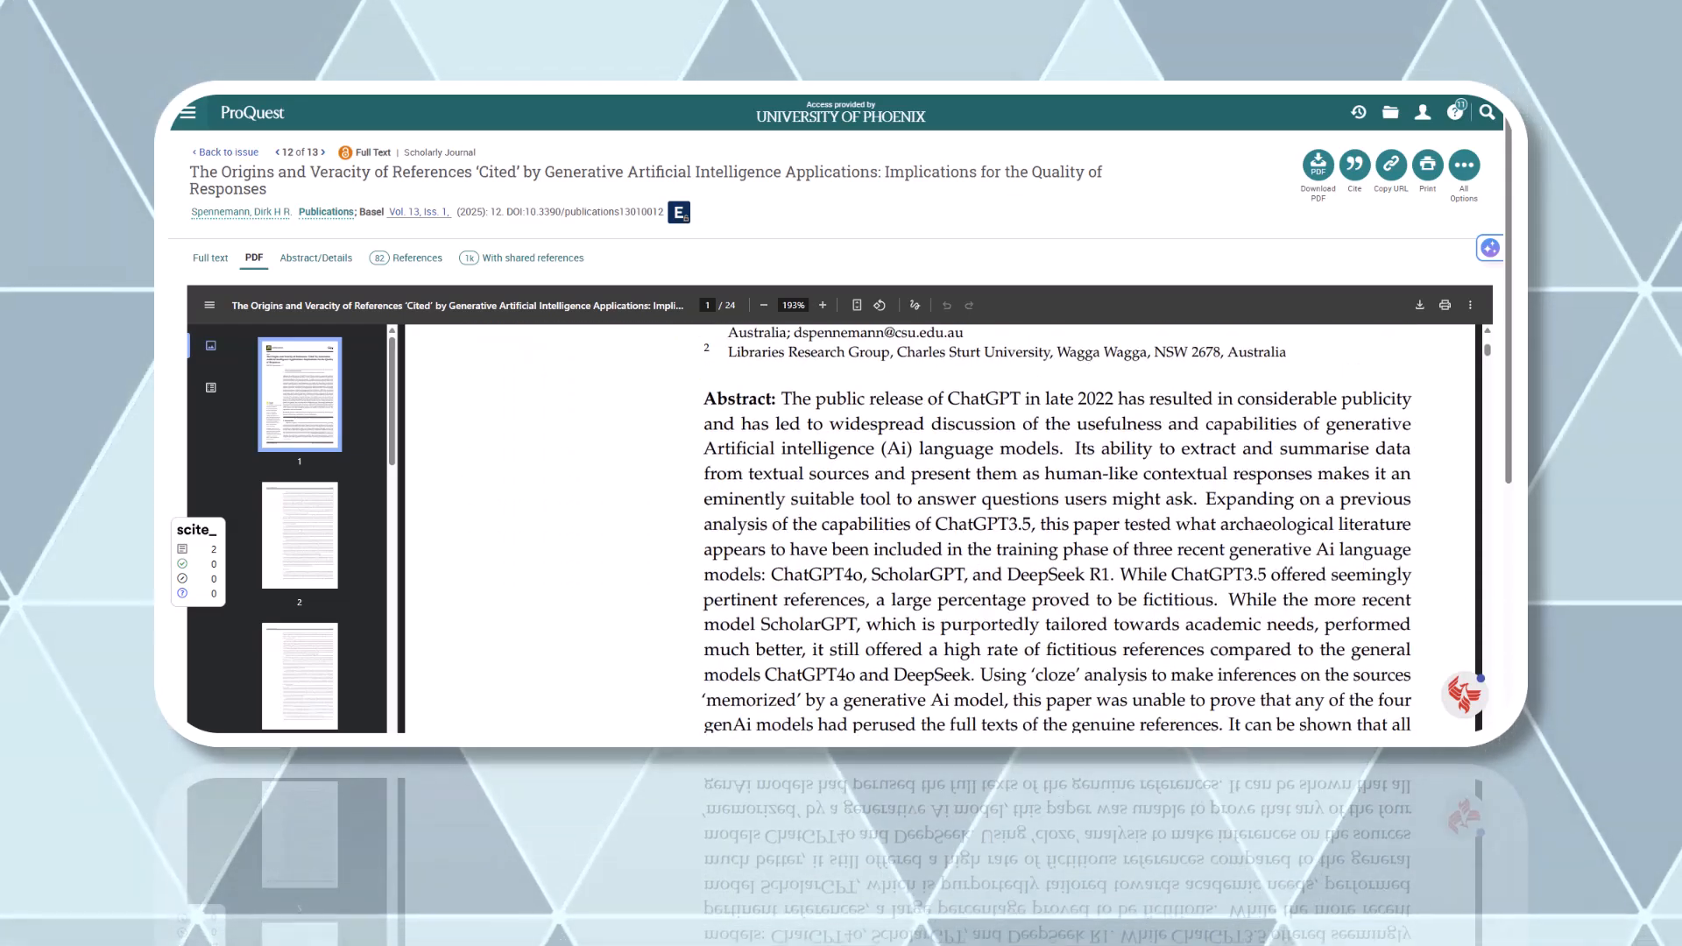
scroll(940, 525, down, 2)
scroll(939, 526, down, 2)
scroll(940, 525, down, 1)
scroll(940, 527, down, 1)
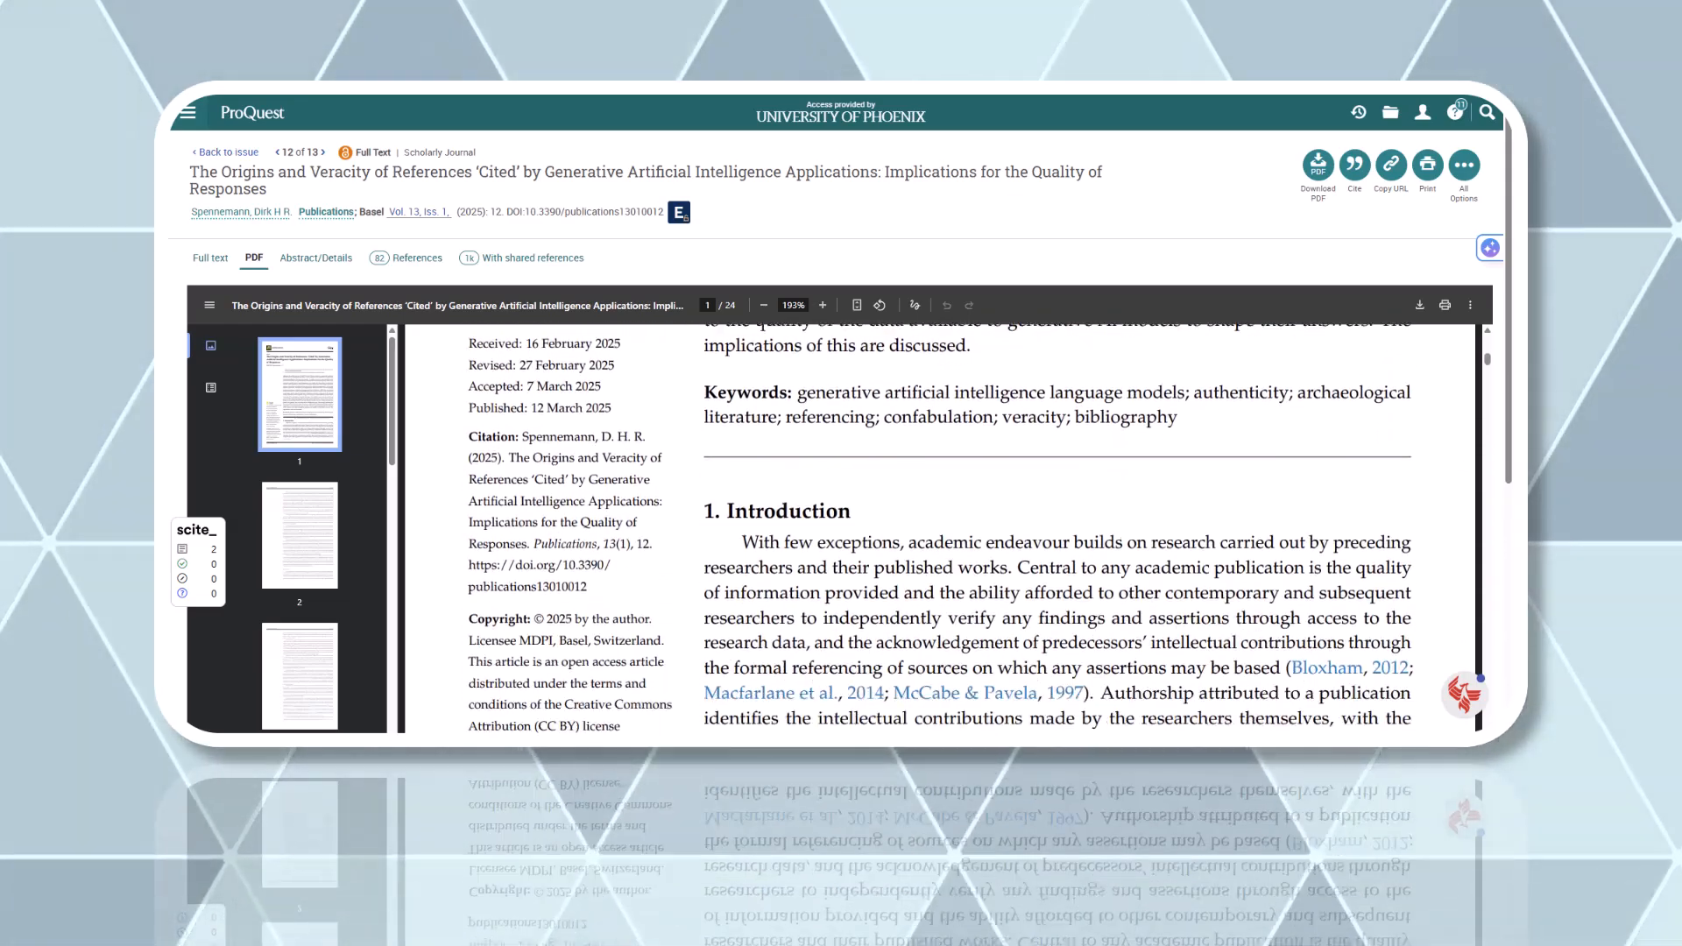
scroll(940, 526, down, 1)
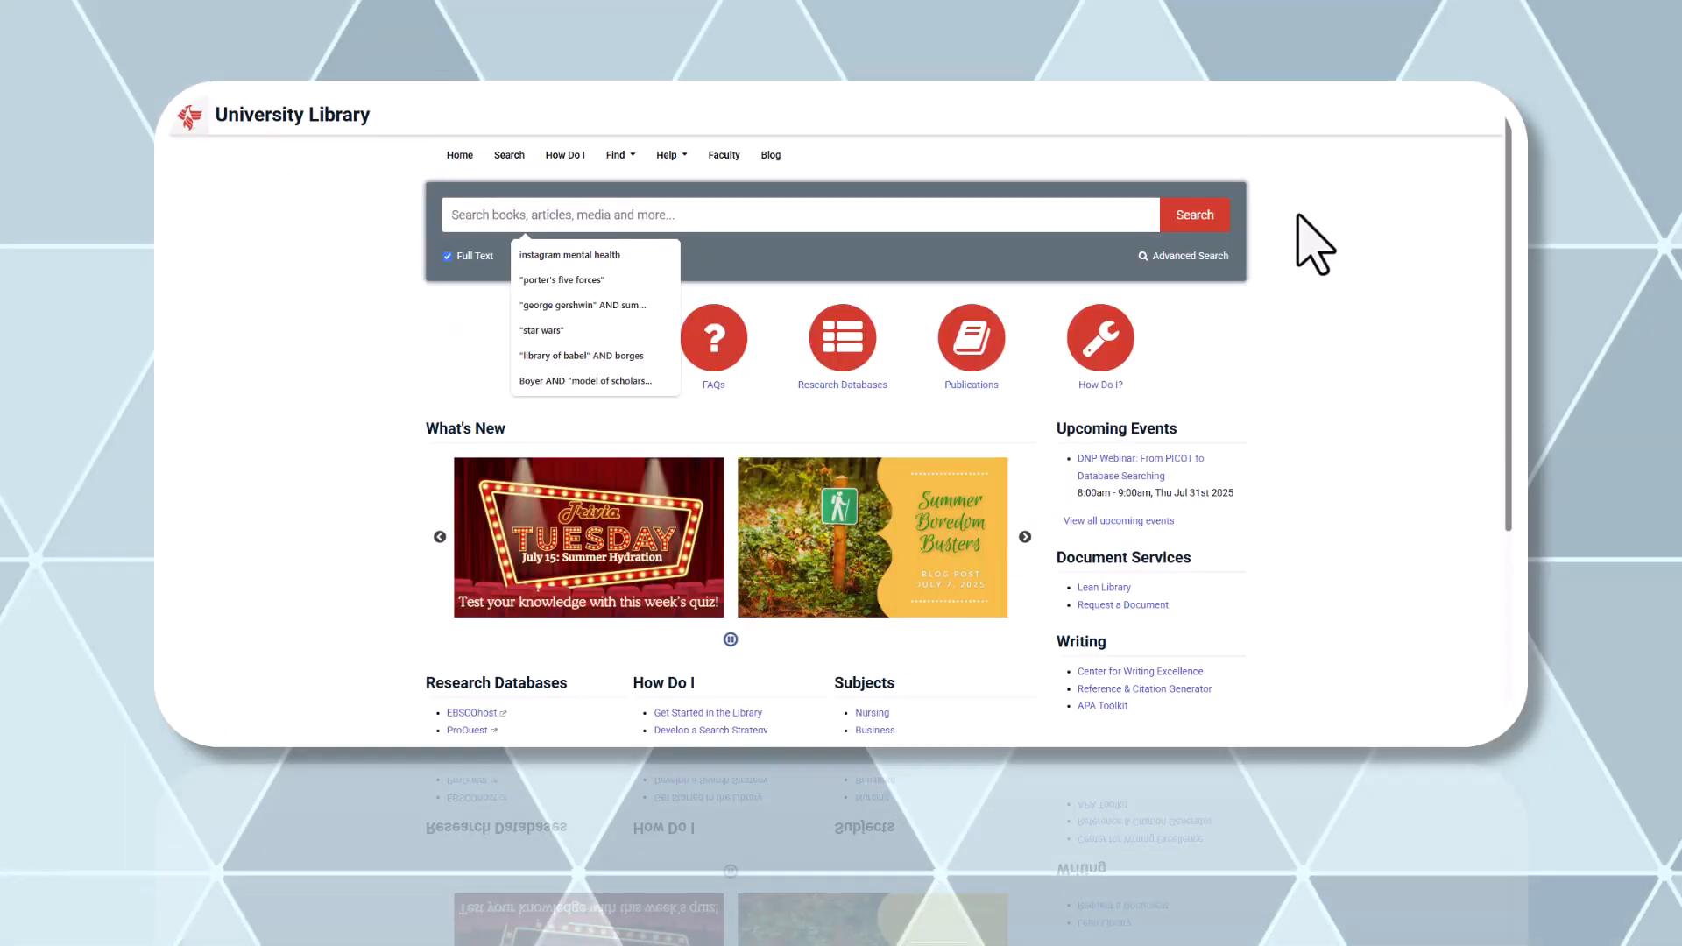
text(Publ)
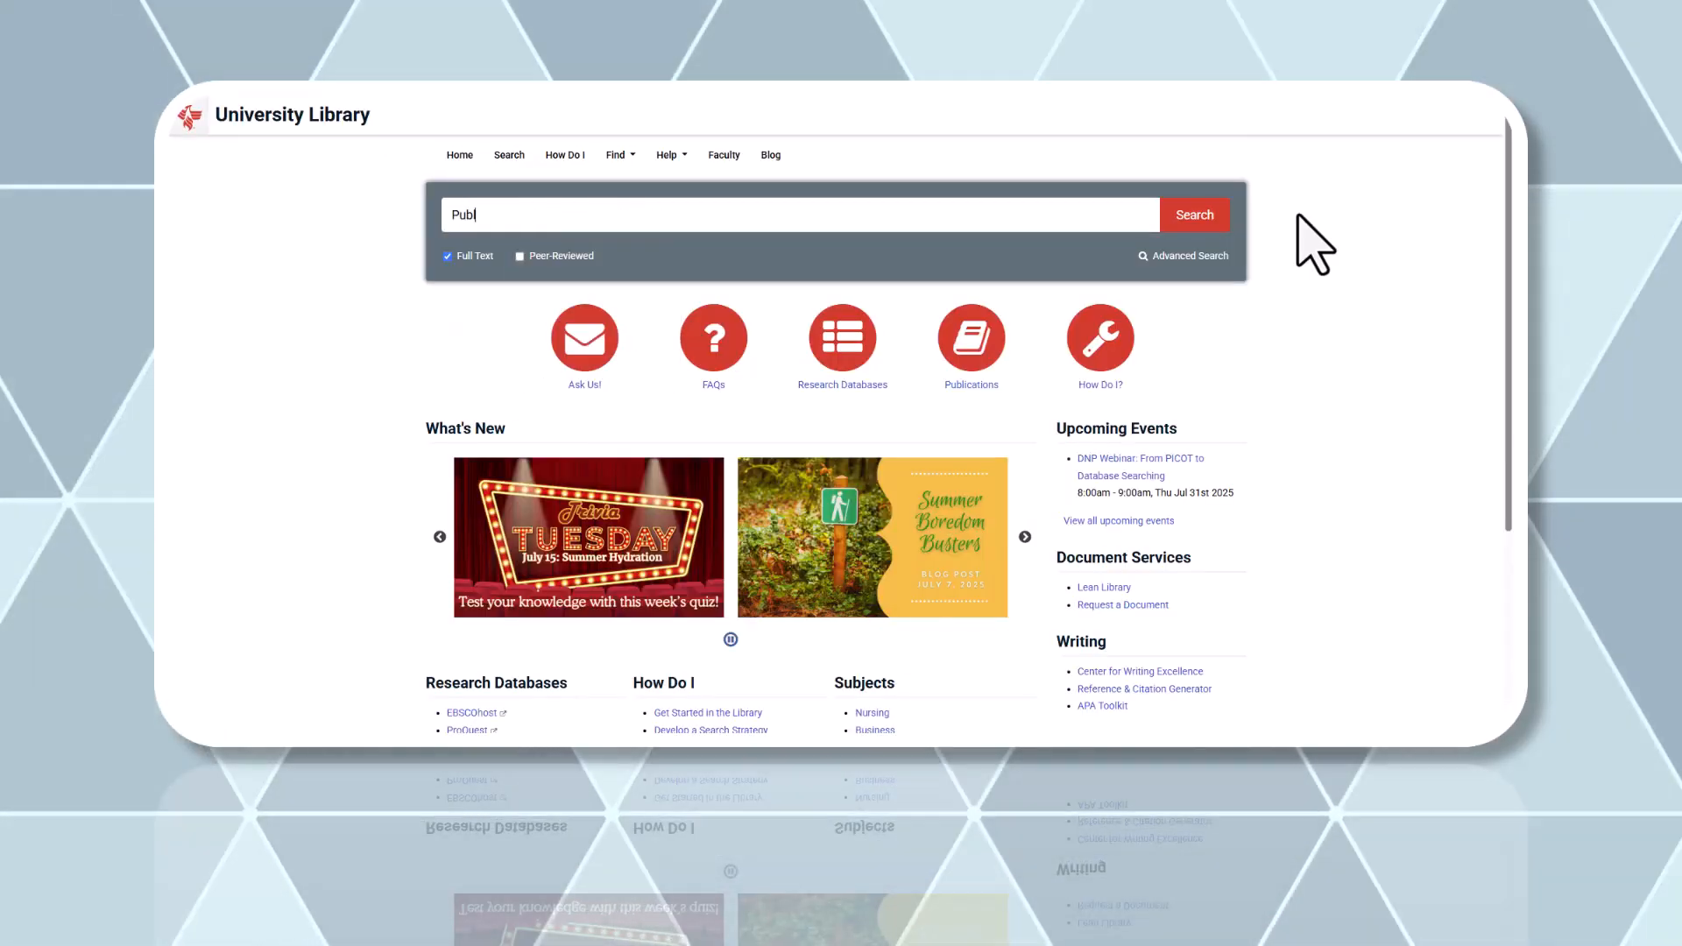
text(ications)
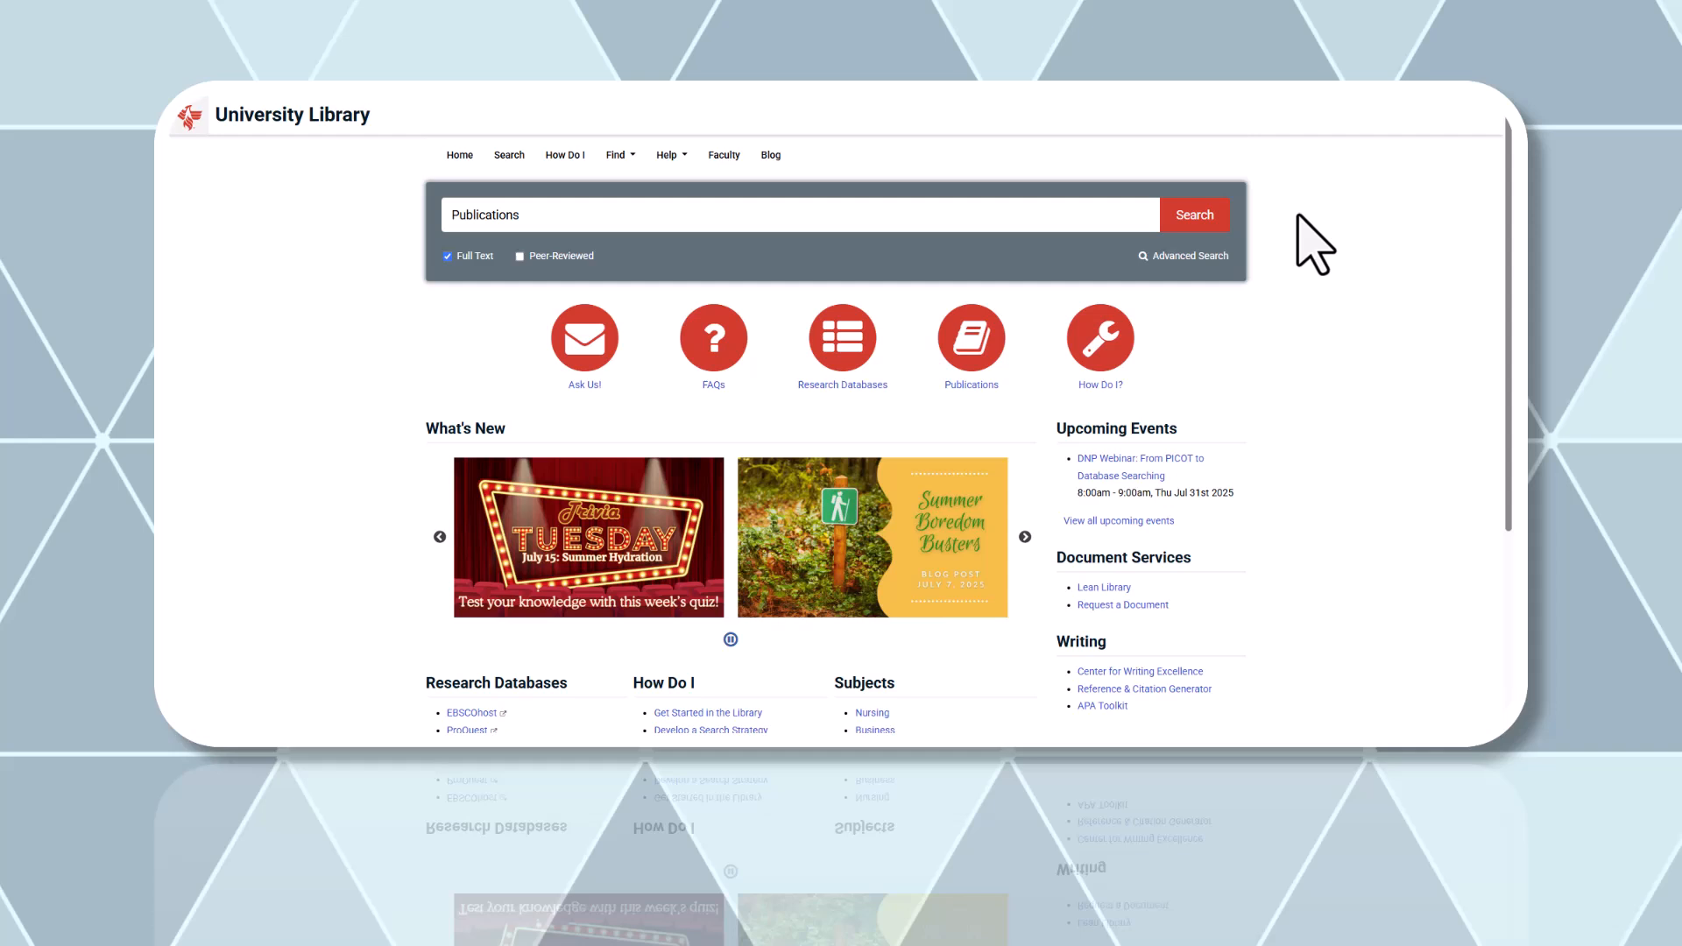
Step: Search for the journal Publications, open its record and expand Full text access
click(1195, 215)
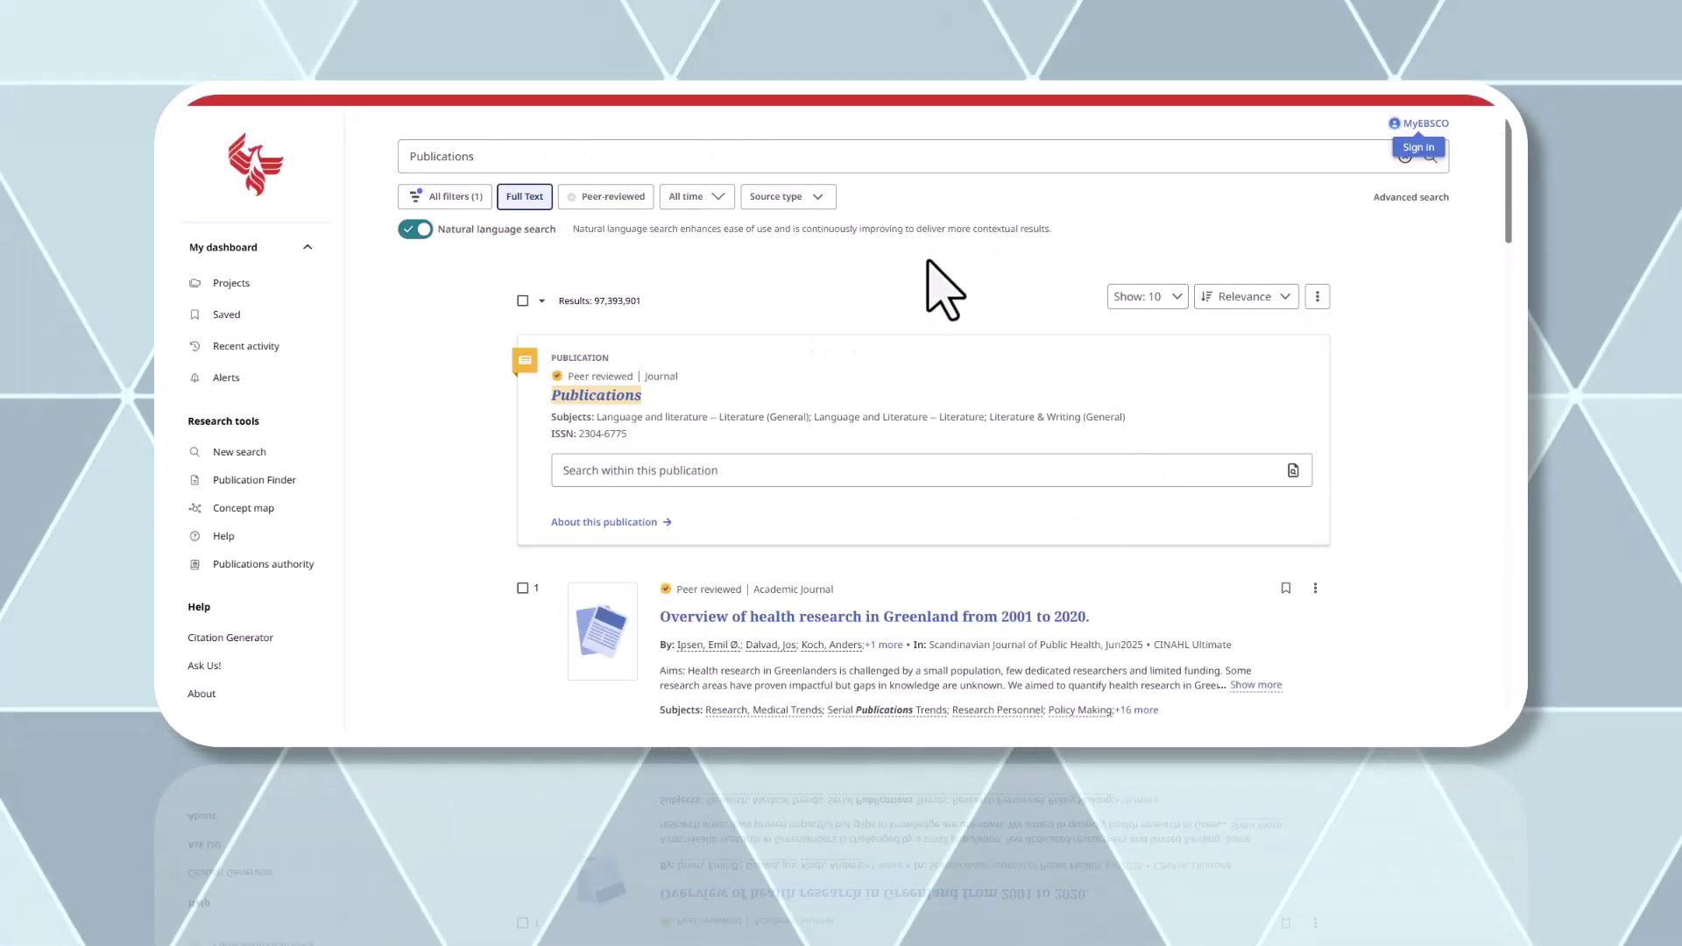
click(599, 399)
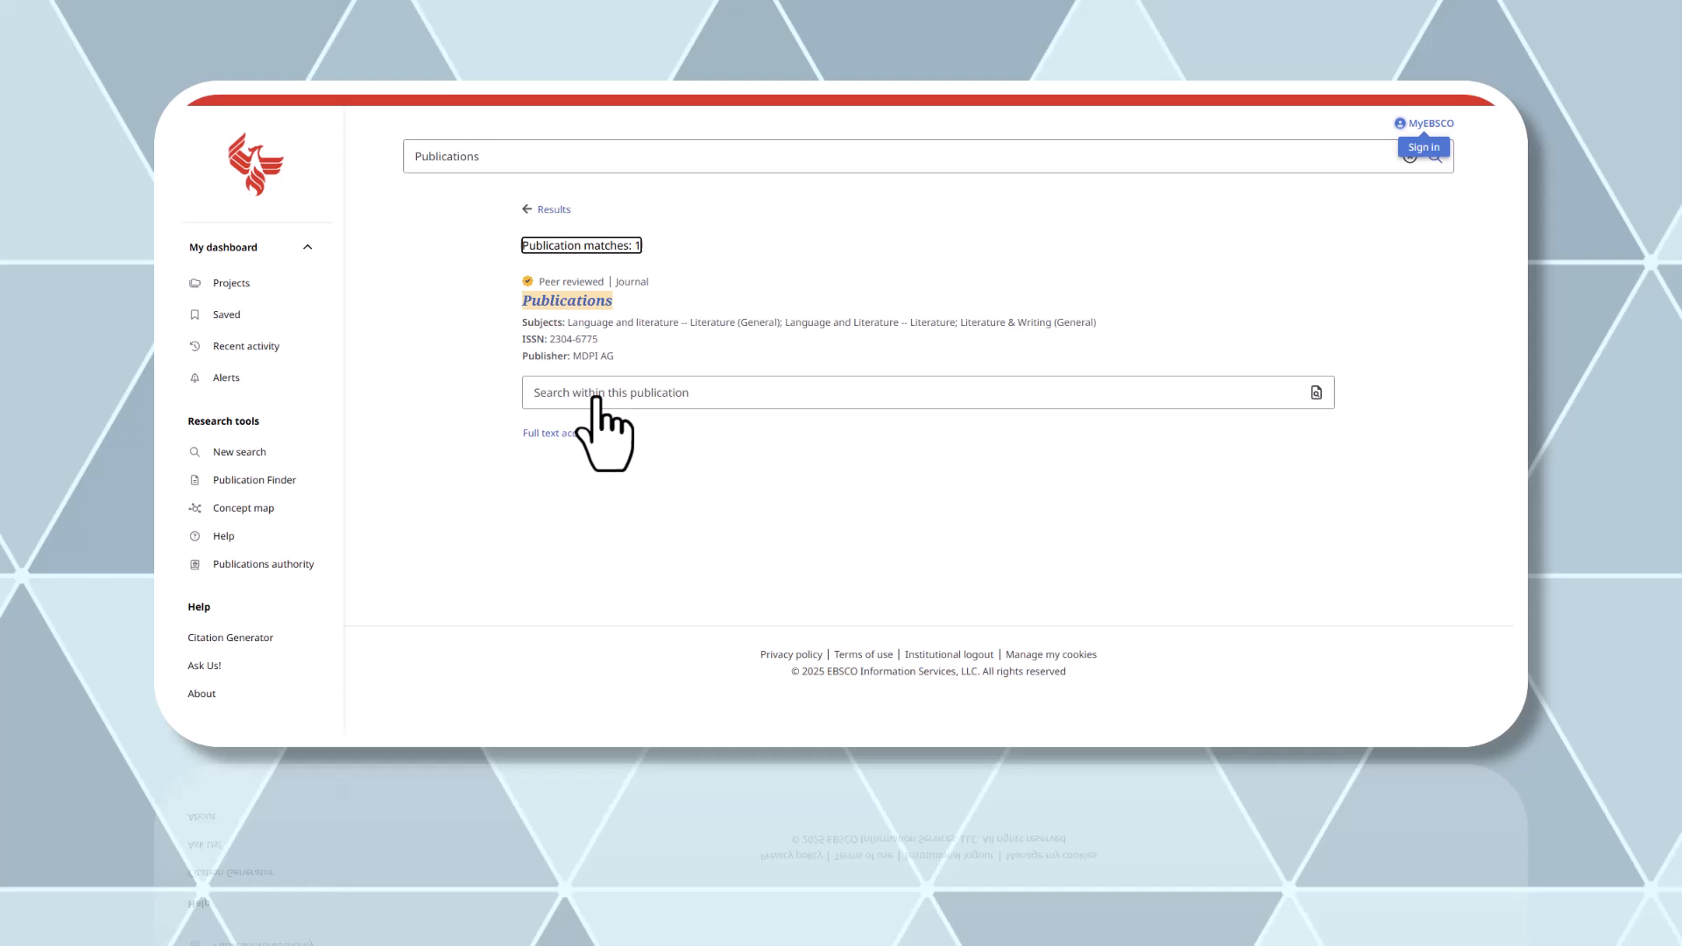
click(574, 435)
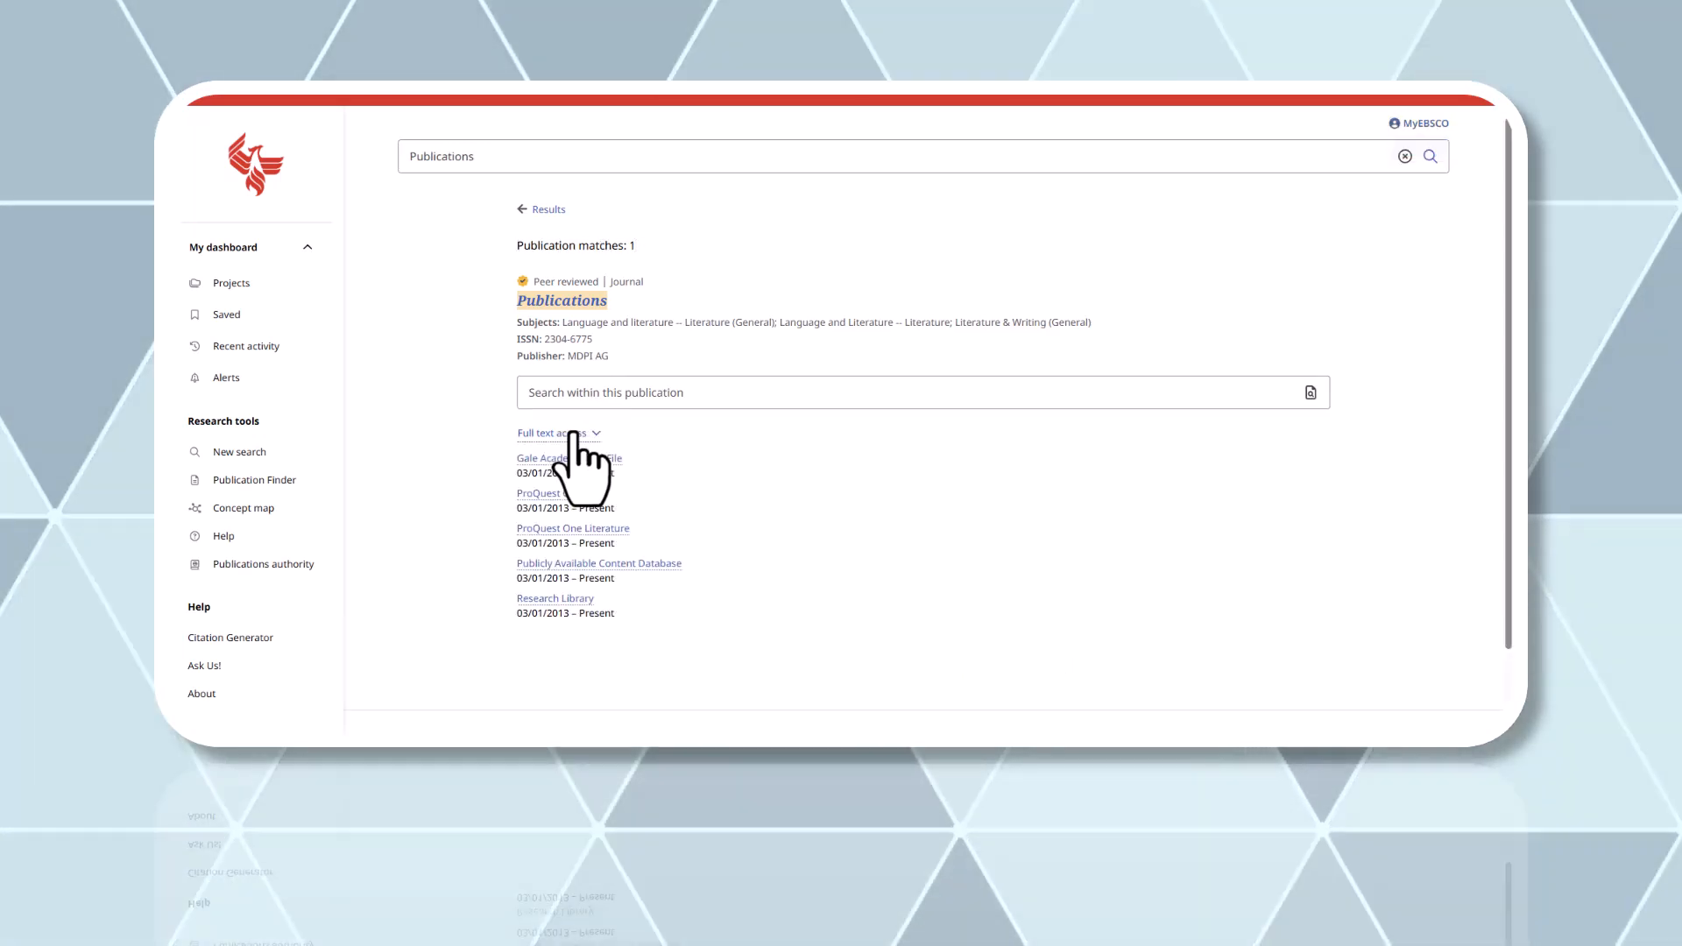
Step: Open Publications in ProQuest Central and show the 2025; Vol. 13 (1) issue contents
click(554, 495)
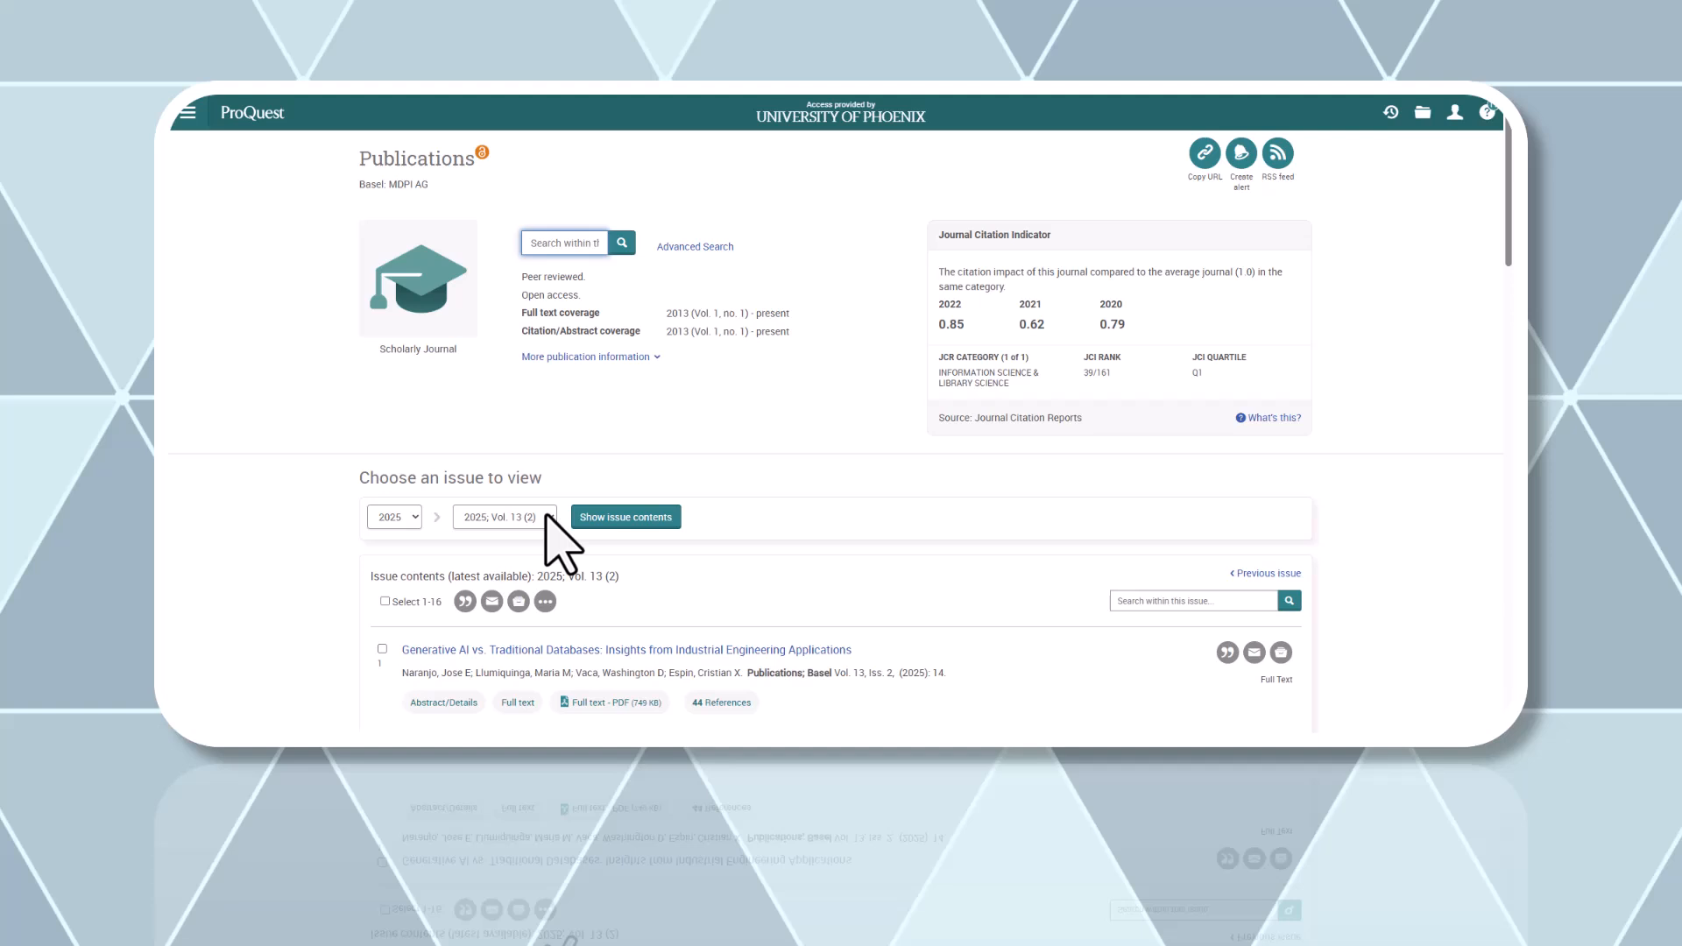
click(541, 516)
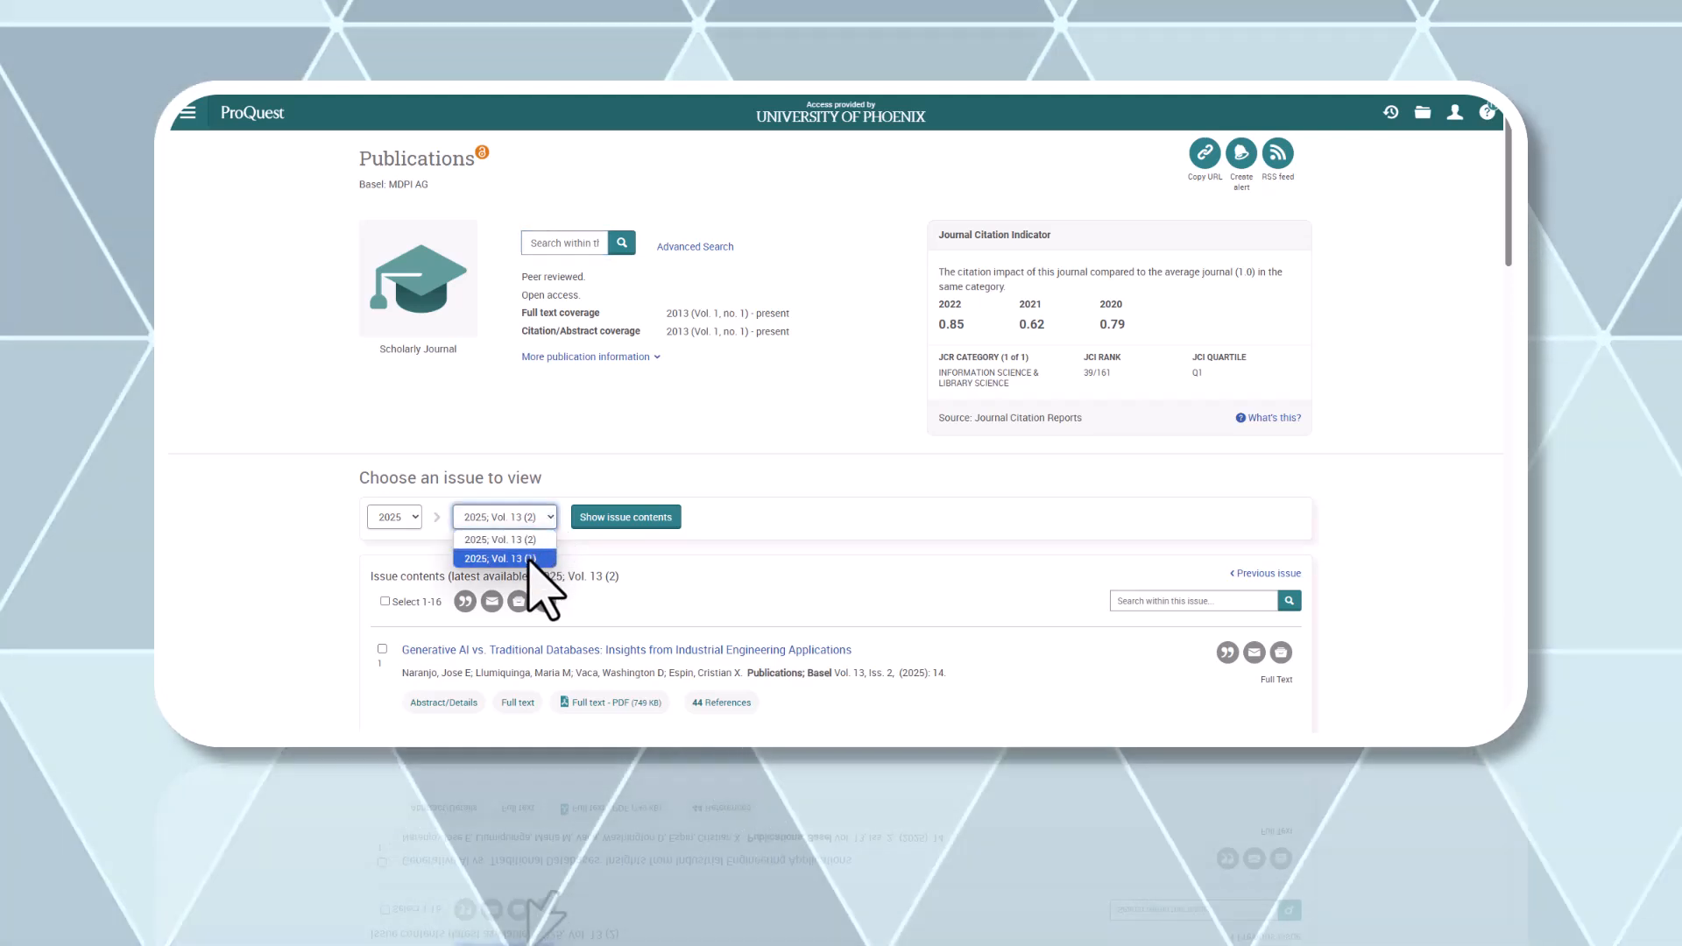
click(531, 559)
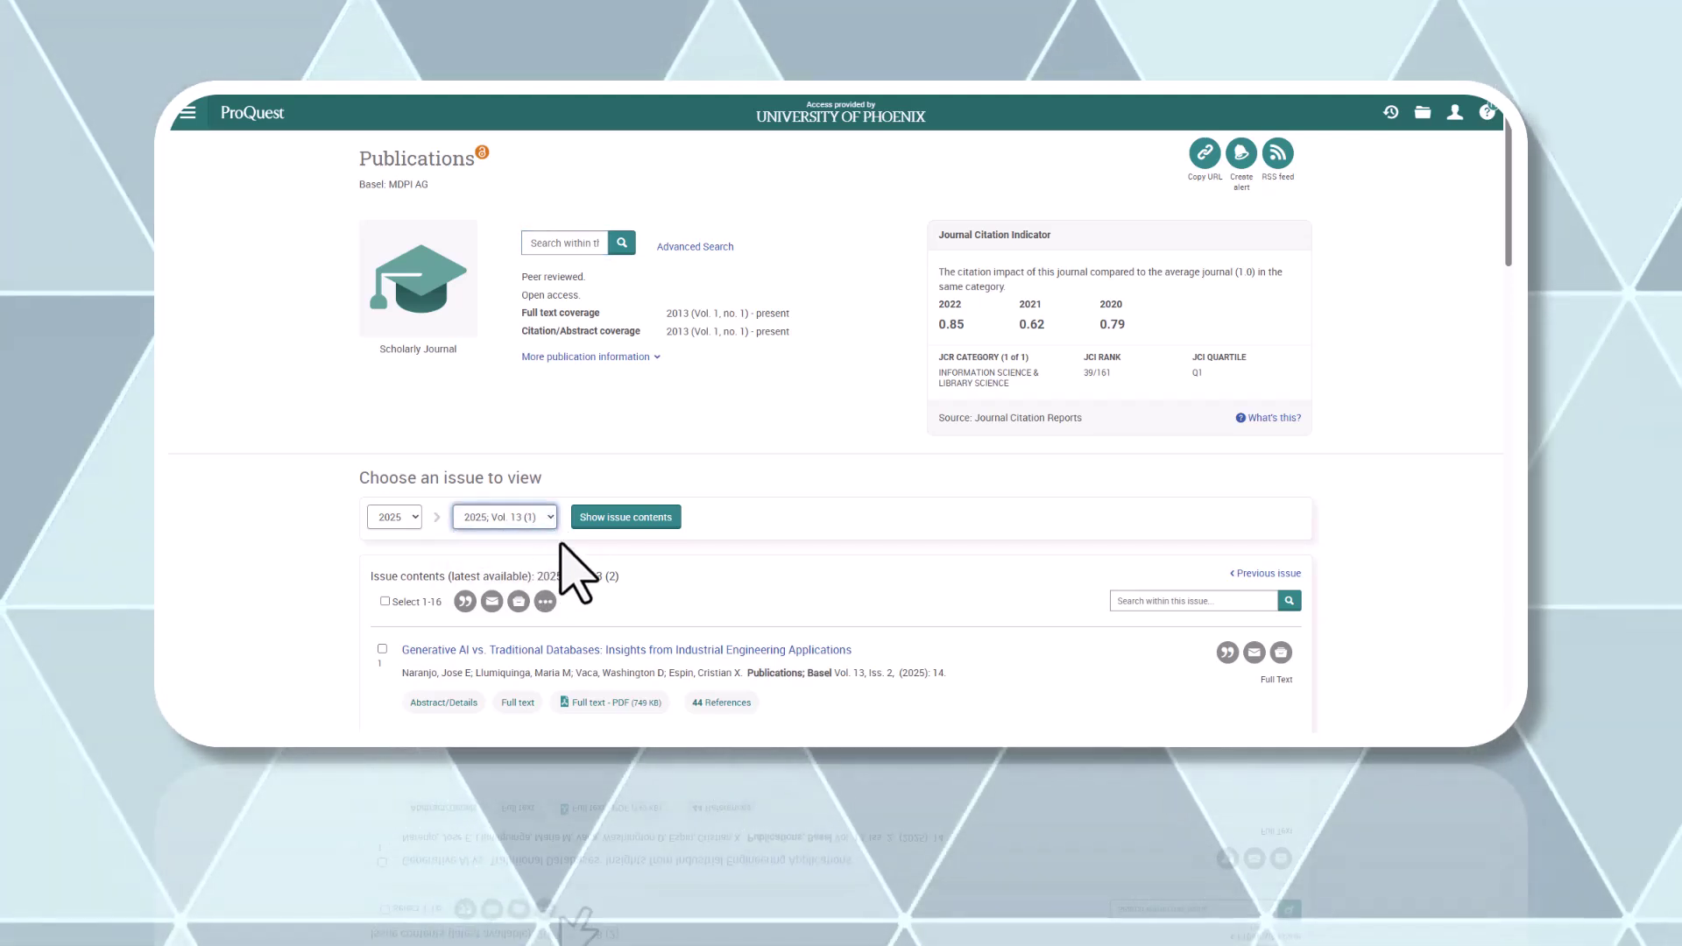
click(602, 521)
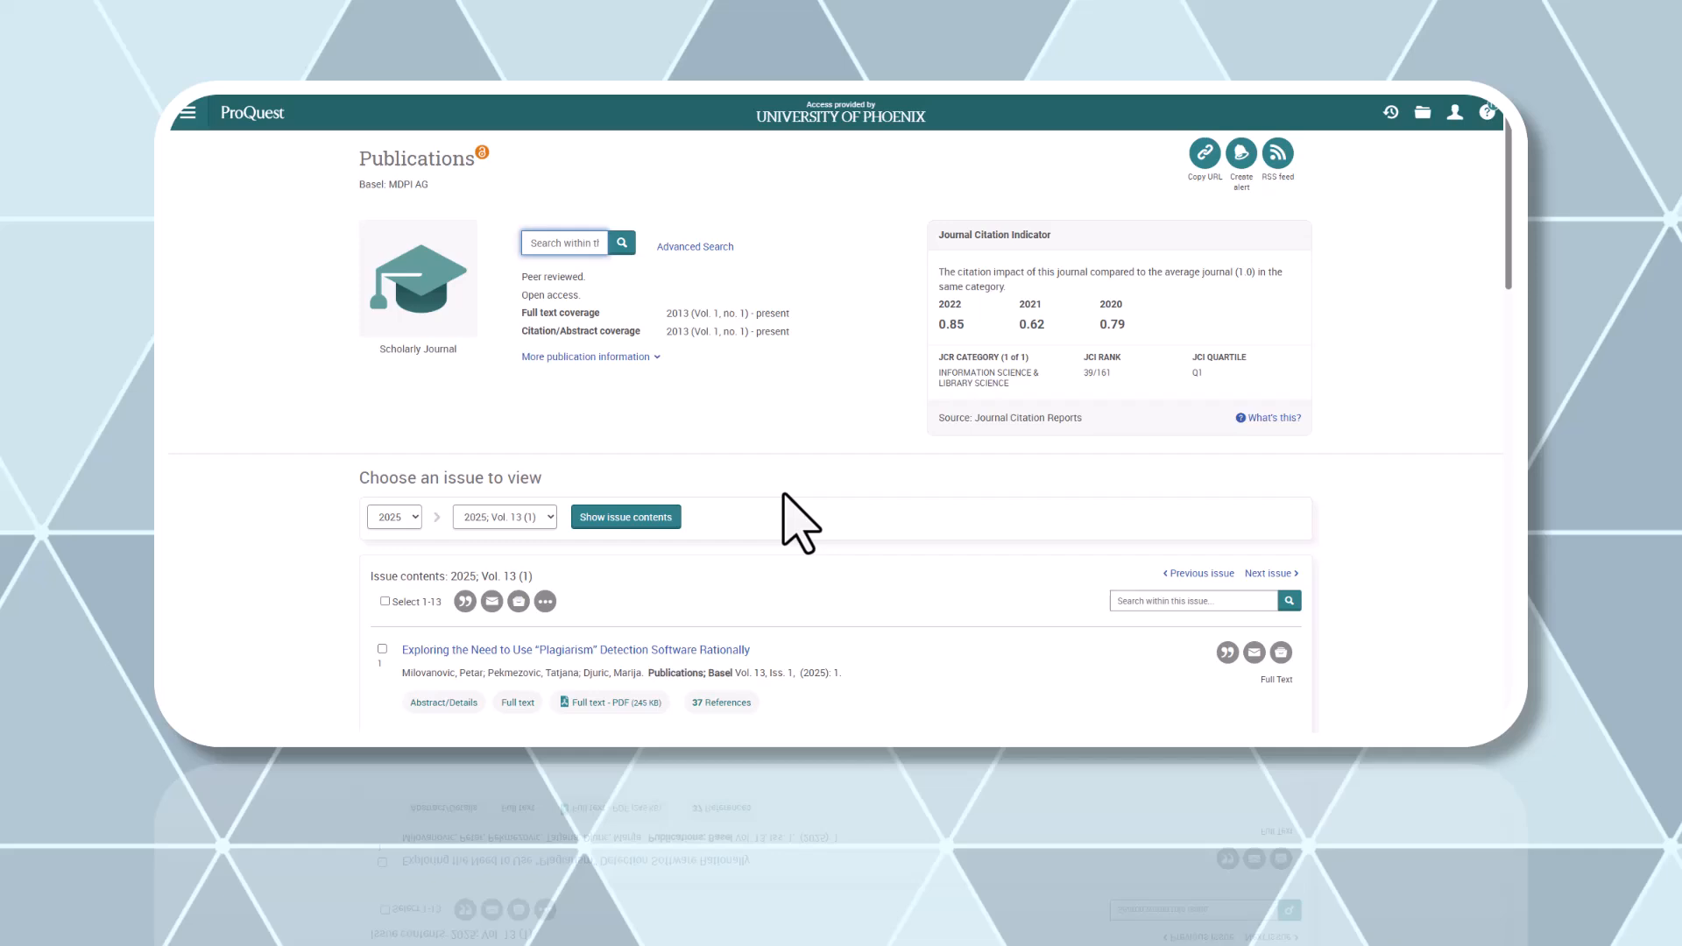
scroll(795, 519, down, 1)
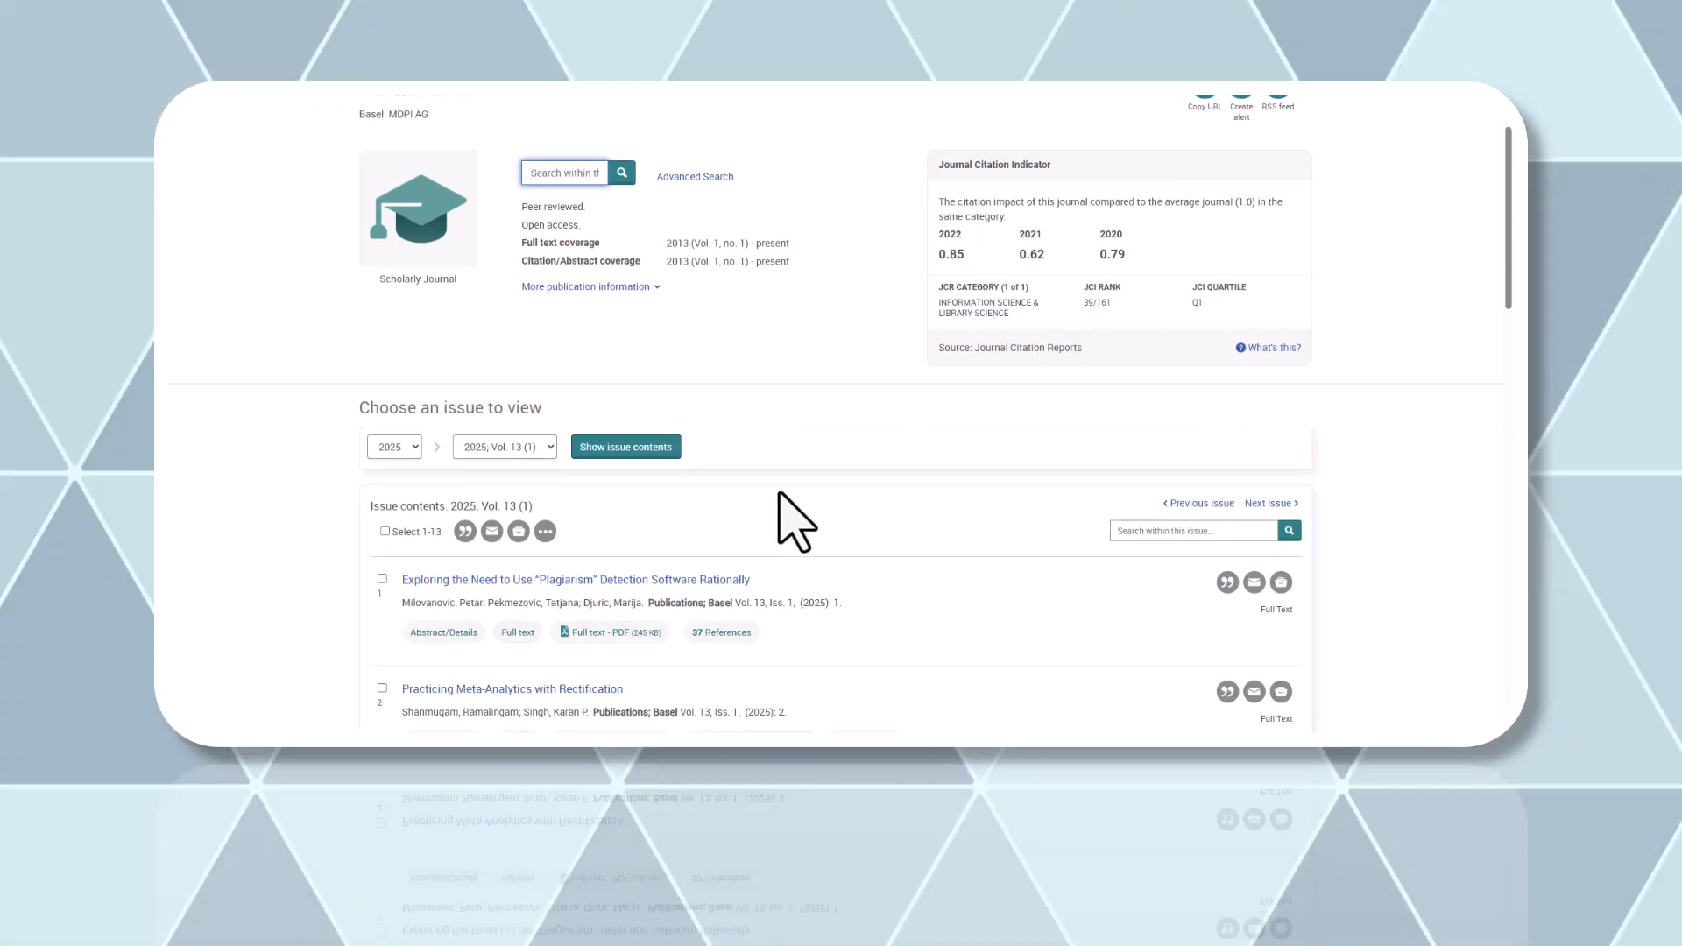
scroll(793, 514, down, 1)
scroll(778, 493, down, 1)
scroll(778, 490, down, 1)
scroll(787, 512, down, 1)
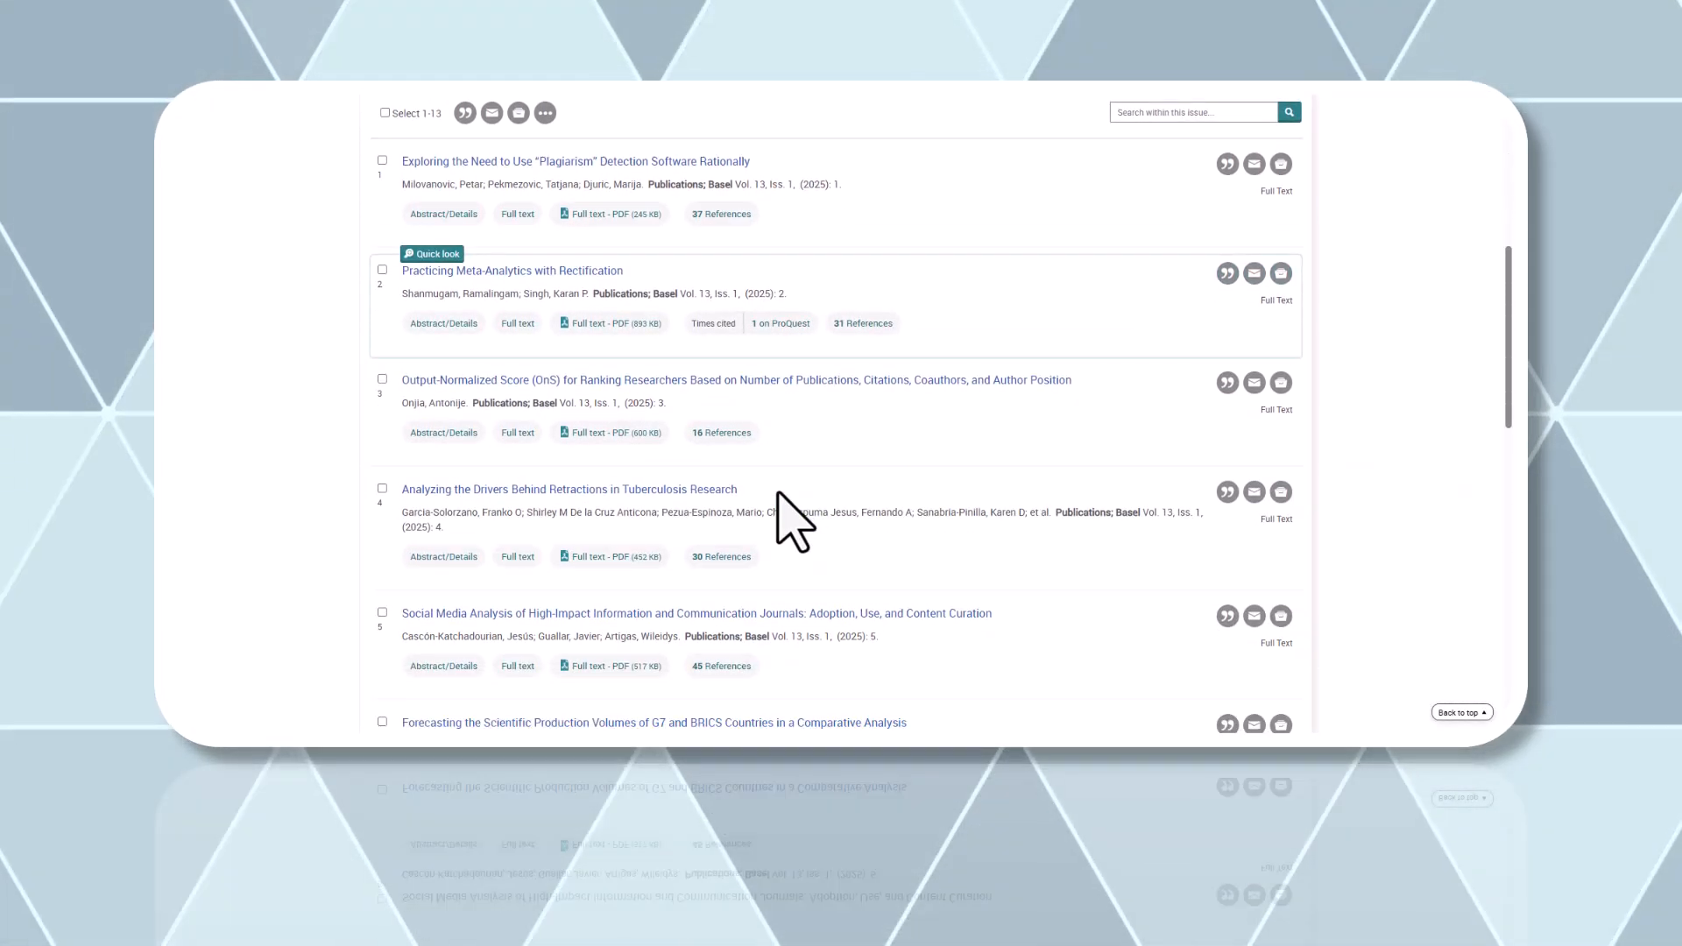
scroll(784, 510, down, 1)
scroll(777, 494, down, 1)
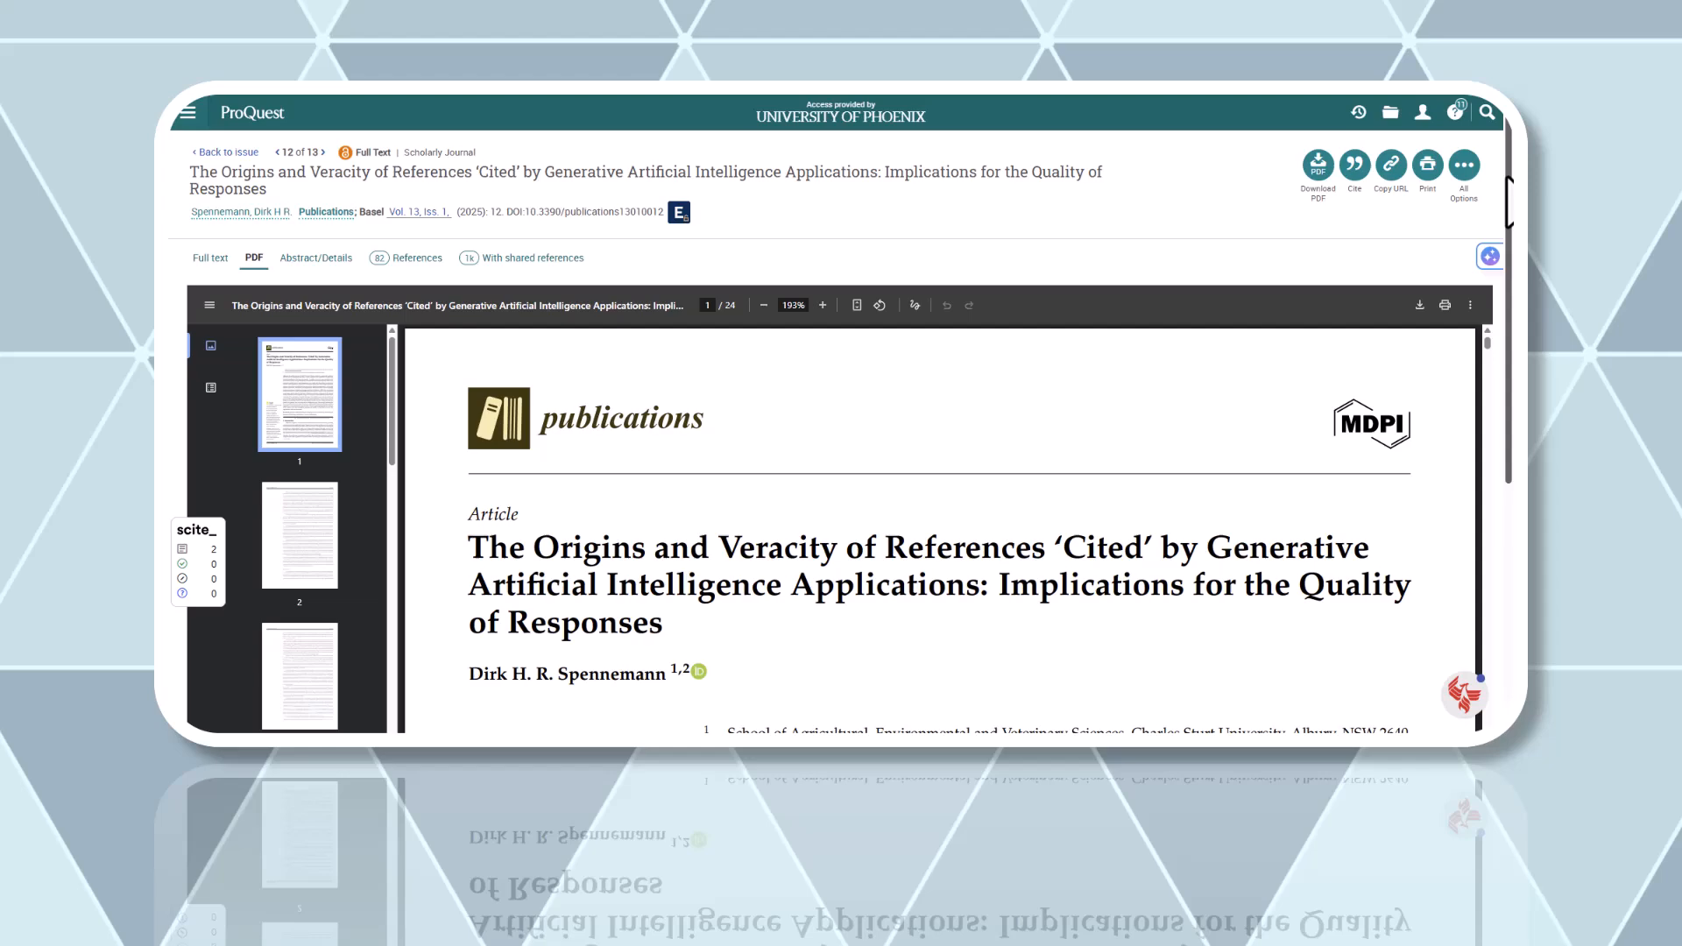
drag(1507, 198, 1507, 229)
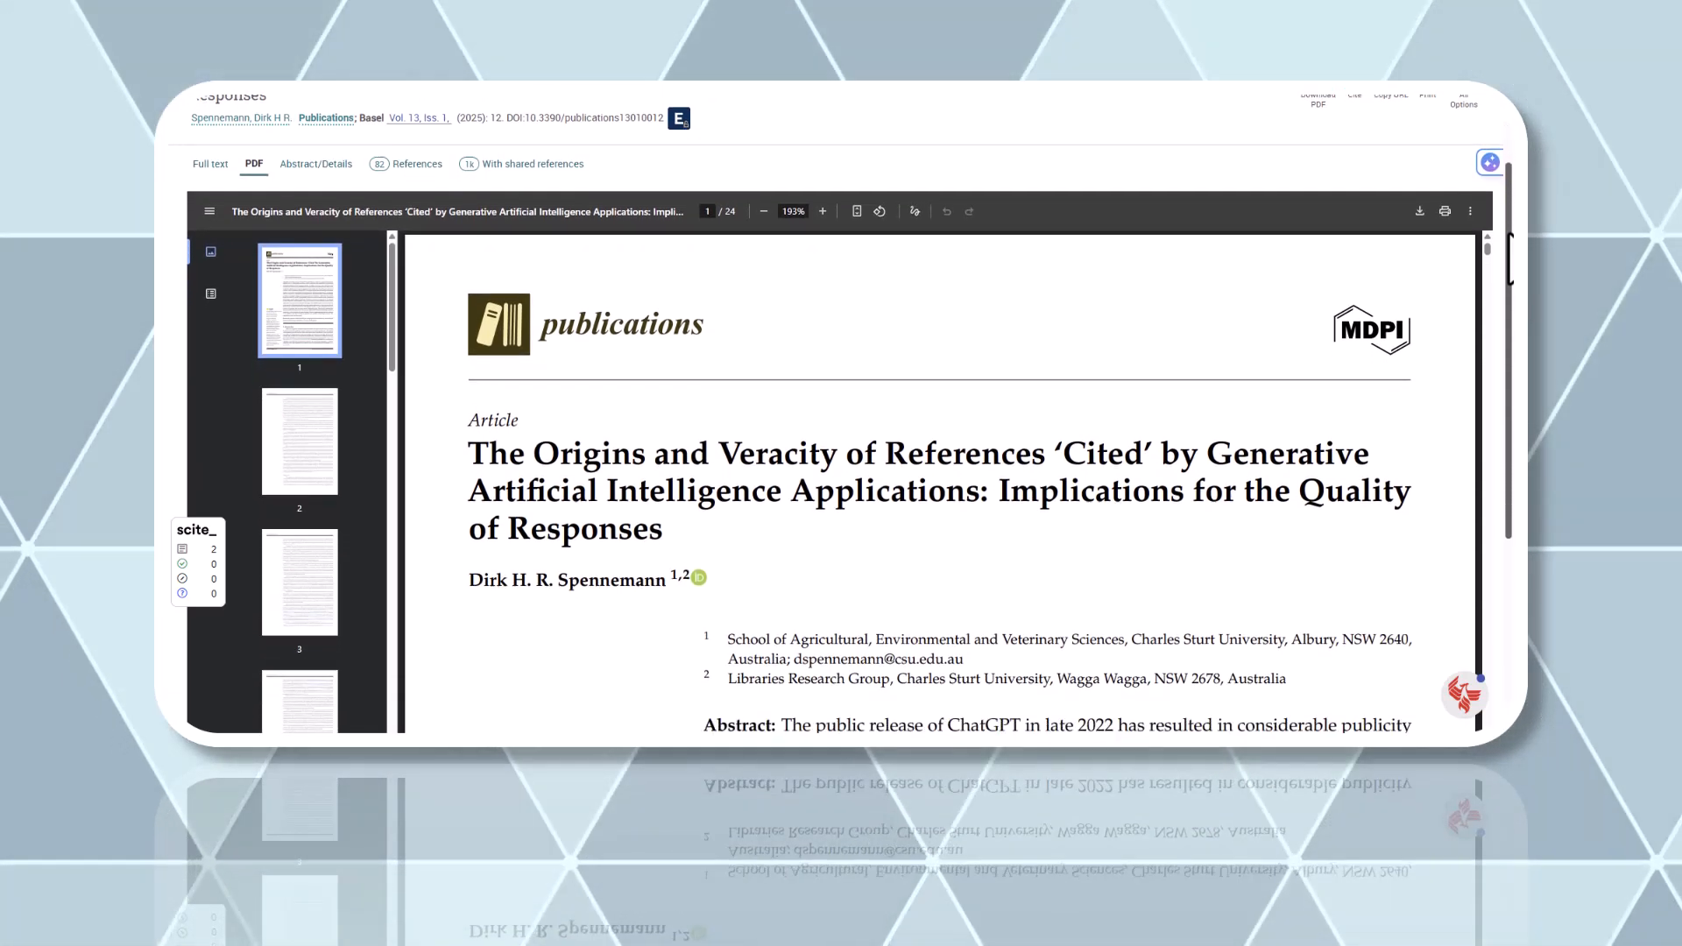
drag(1508, 231, 1509, 303)
scroll(841, 447, down, 3)
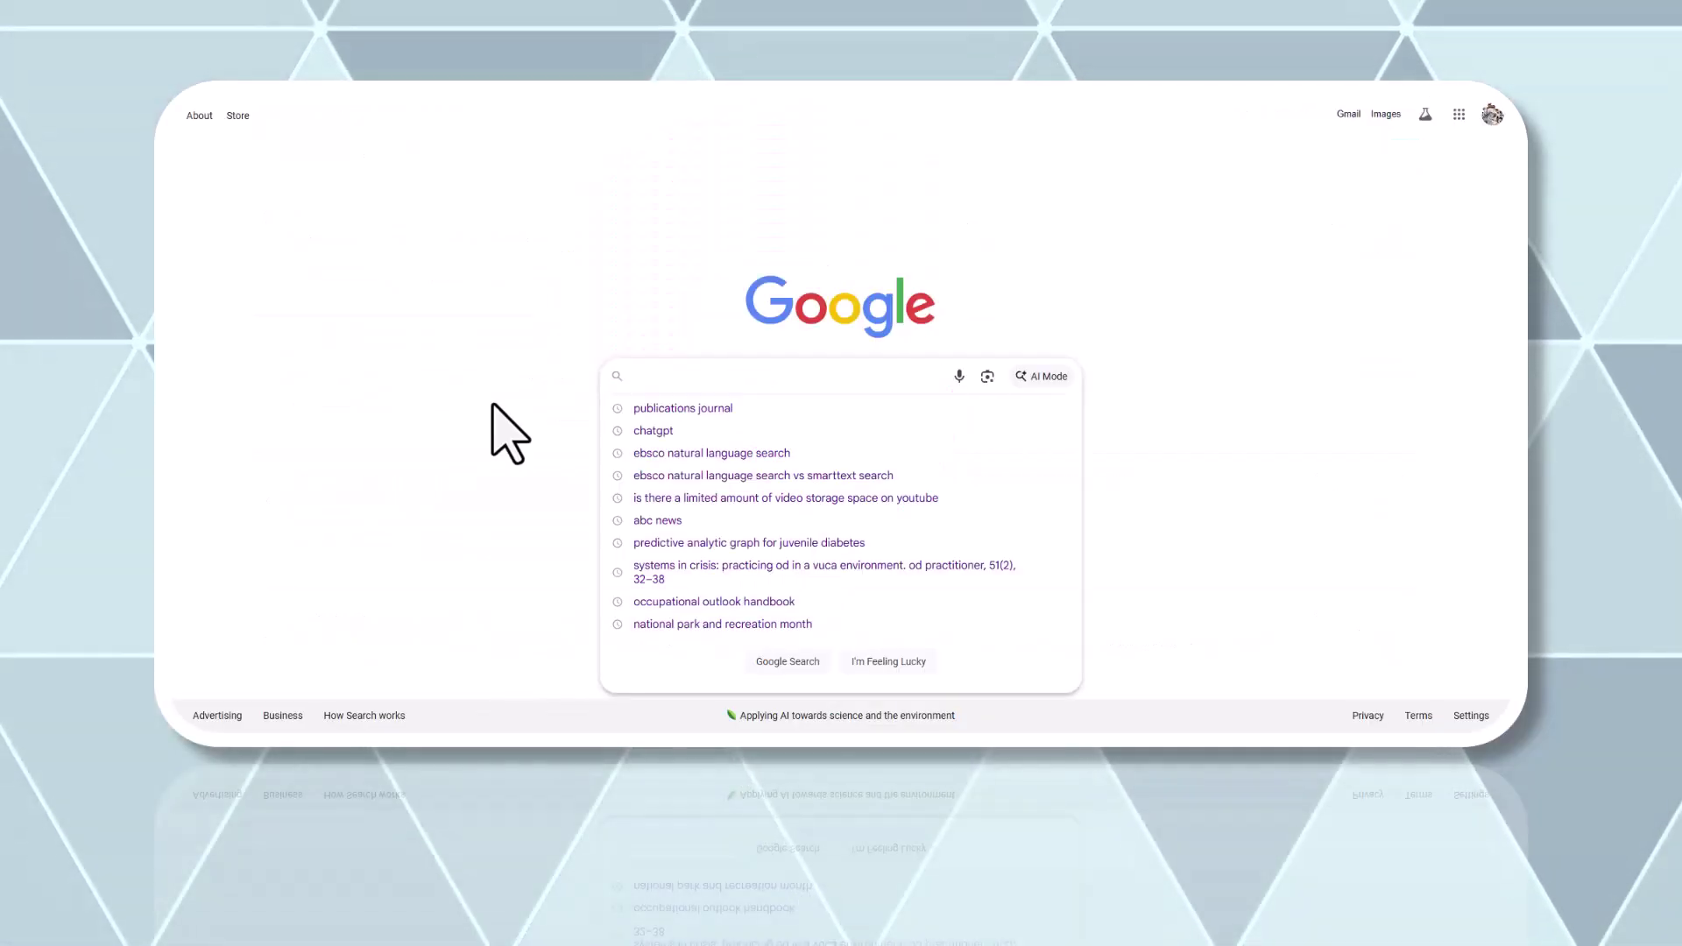
text(pu)
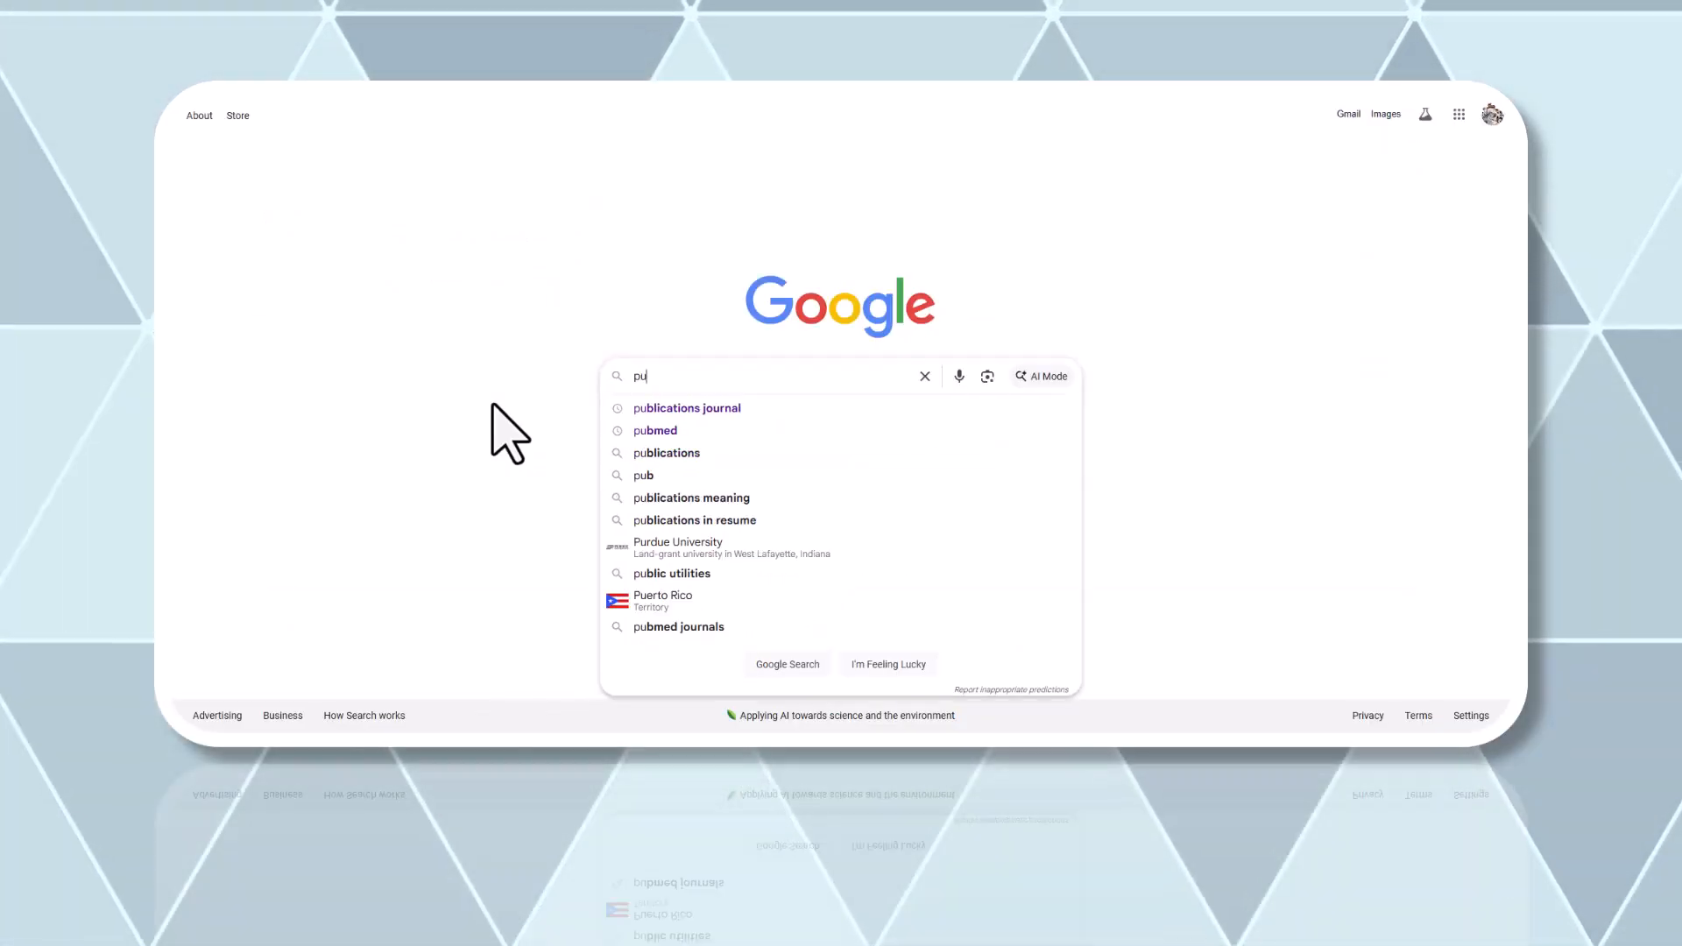
text(blicpublications jour)
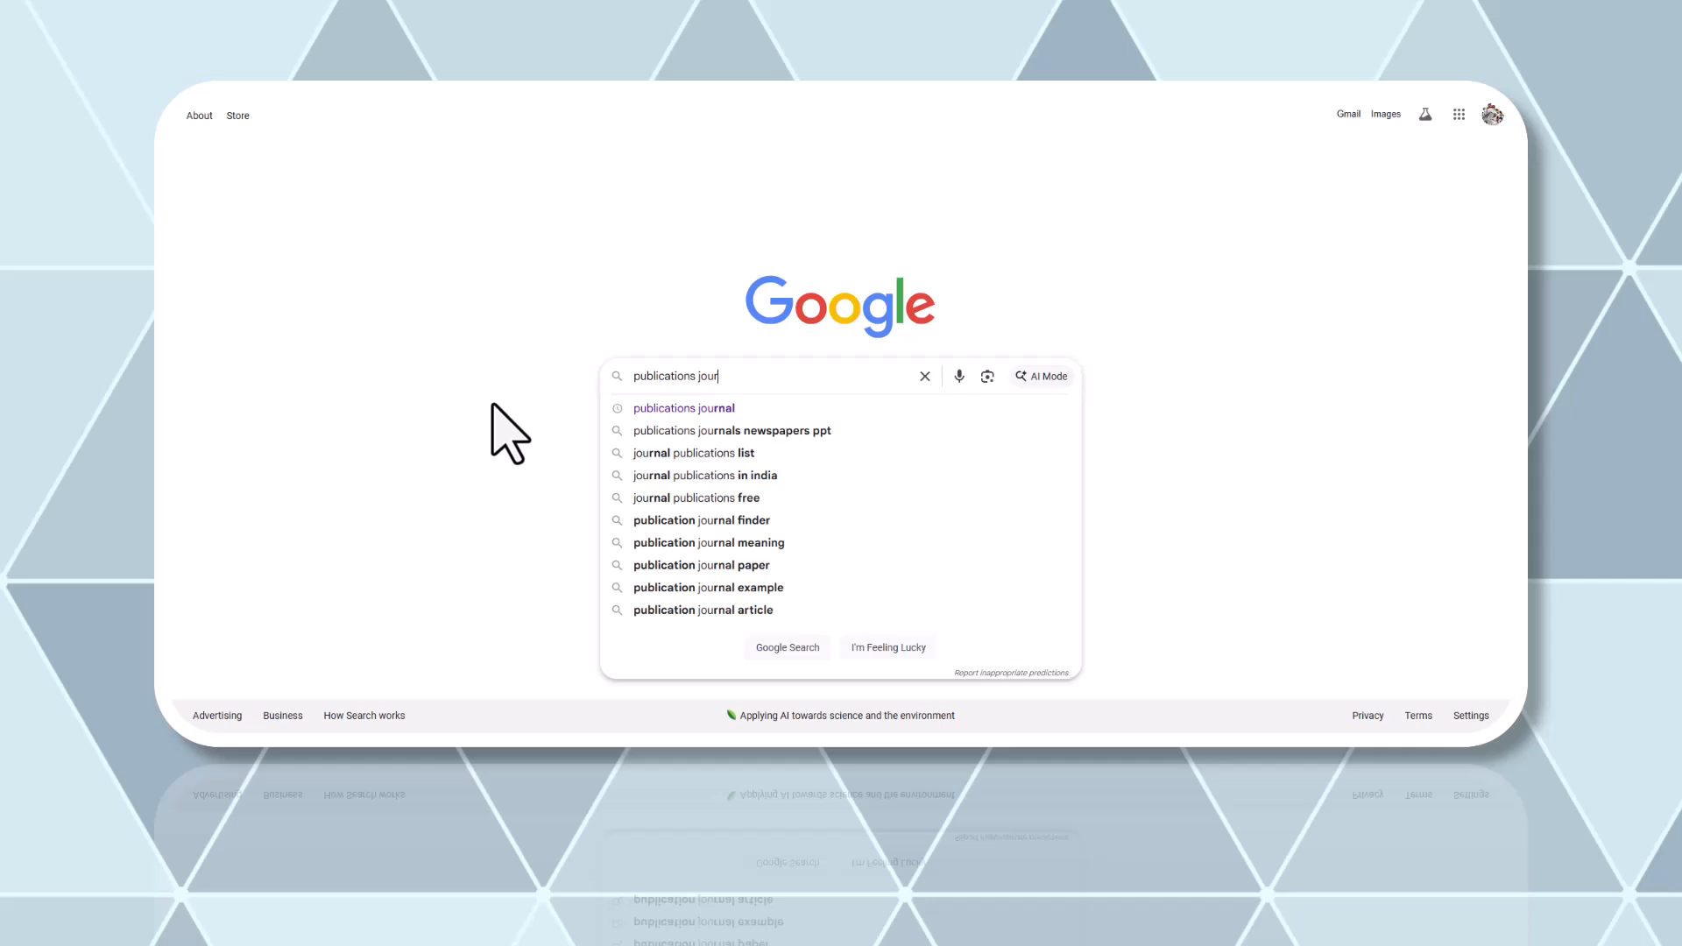
text(nal)
Step: Search Google for 'publications journal' and open the MDPI Publications home page
key(Return)
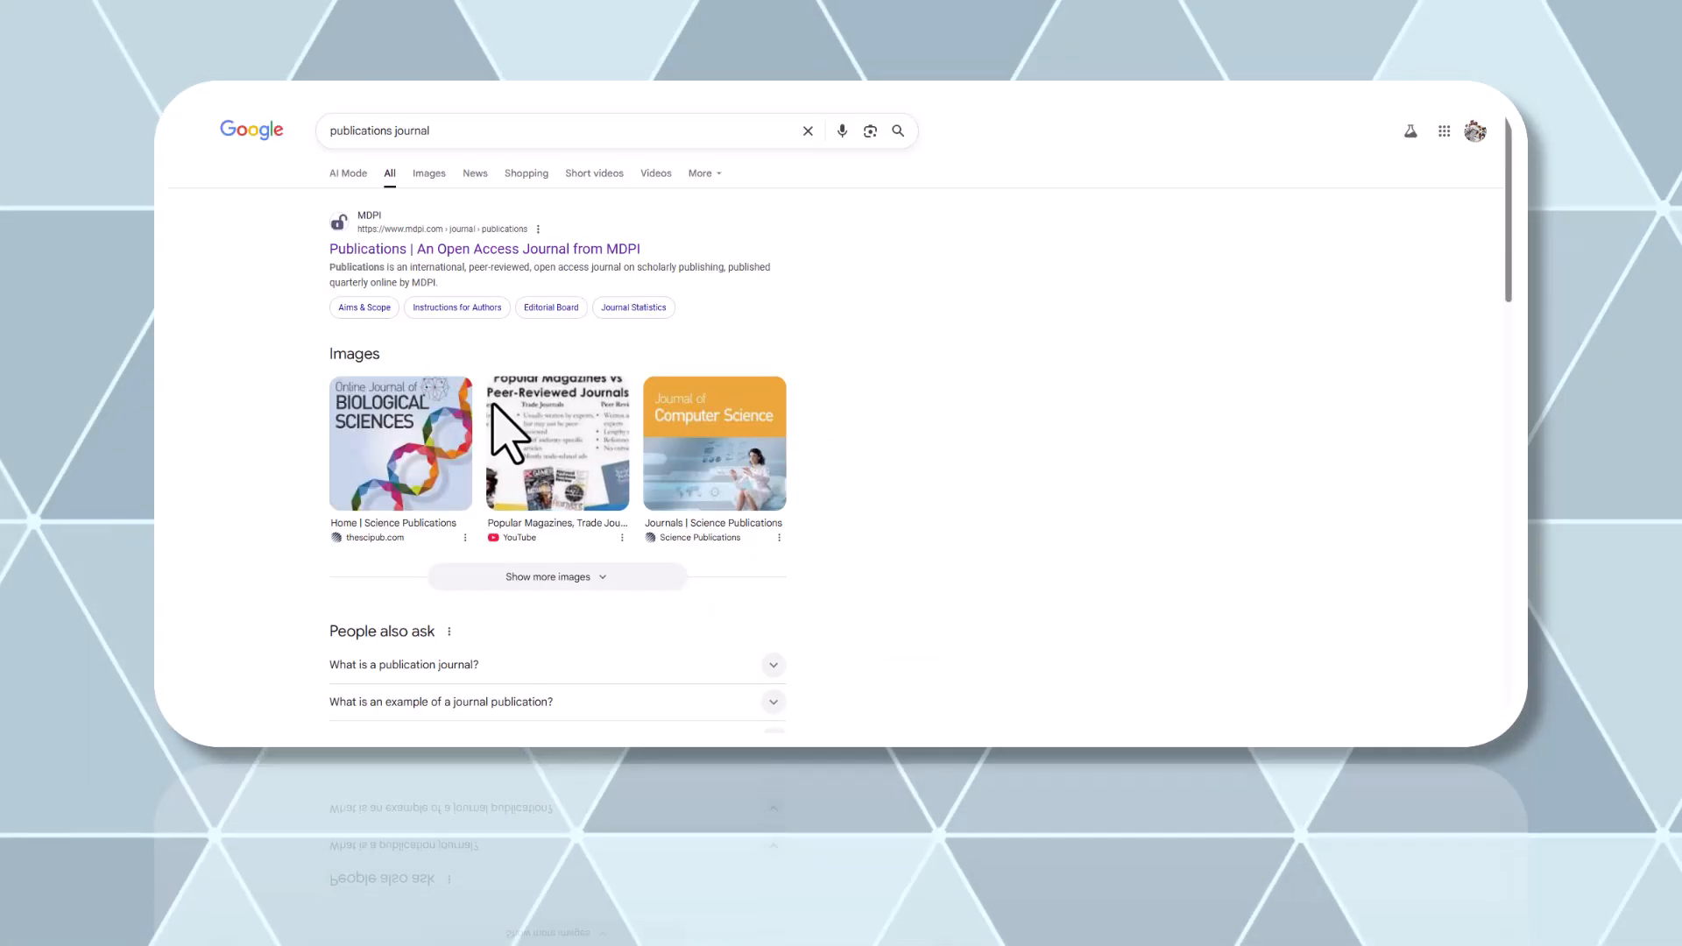
click(538, 250)
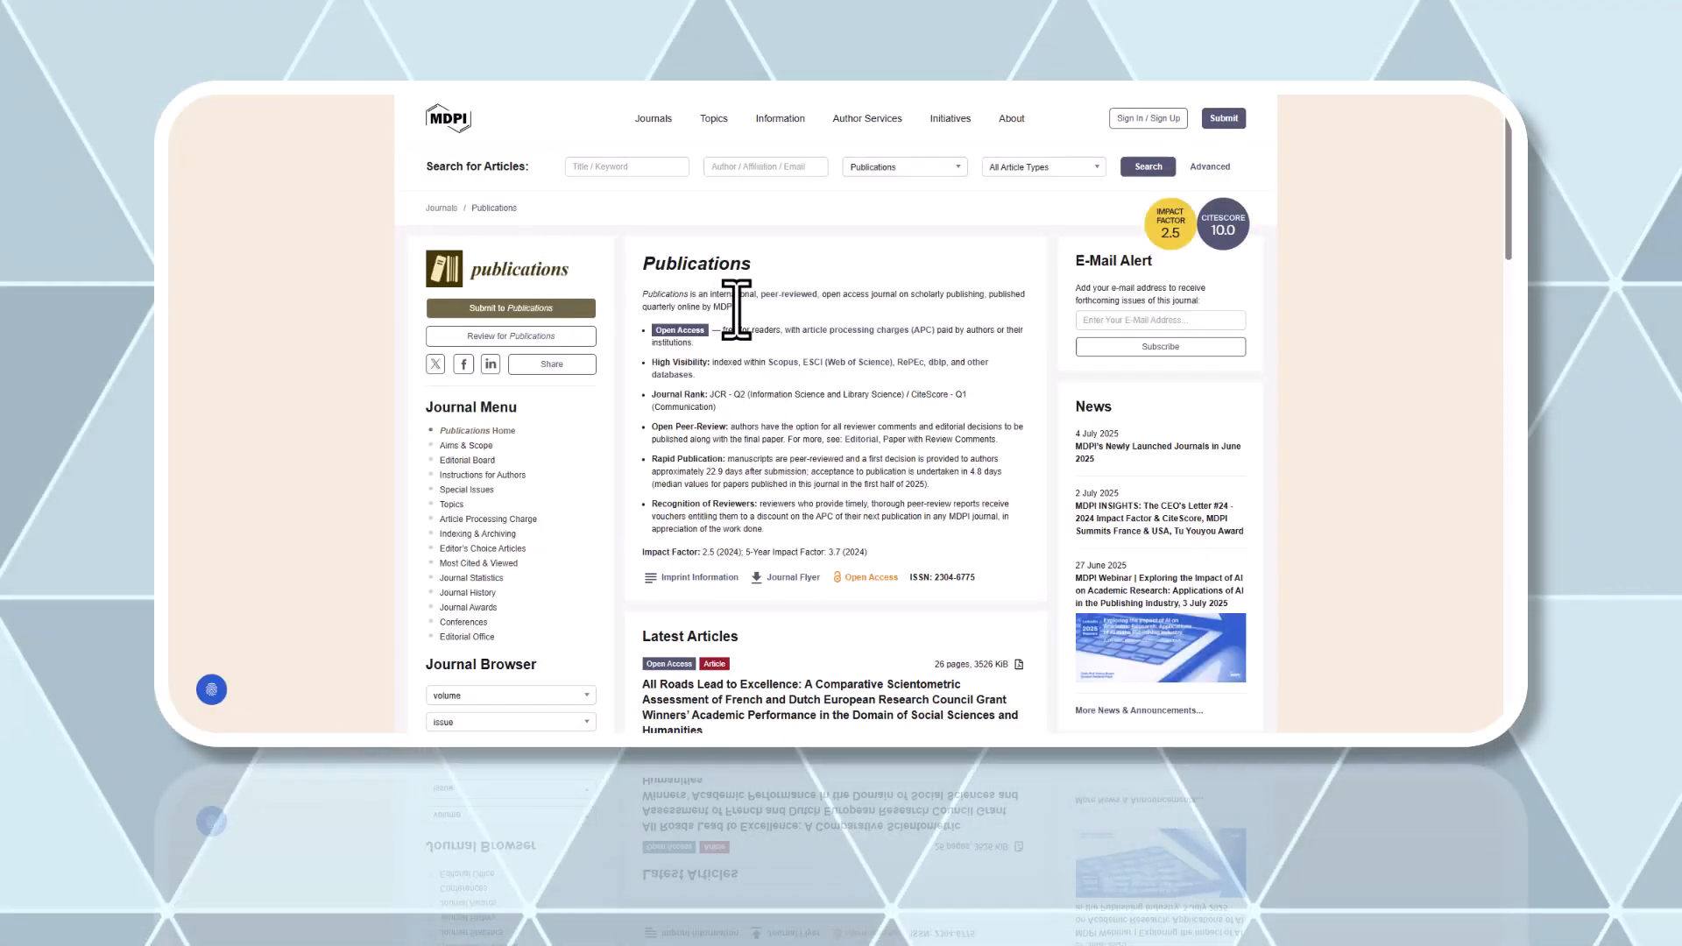
scroll(750, 307, down, 1)
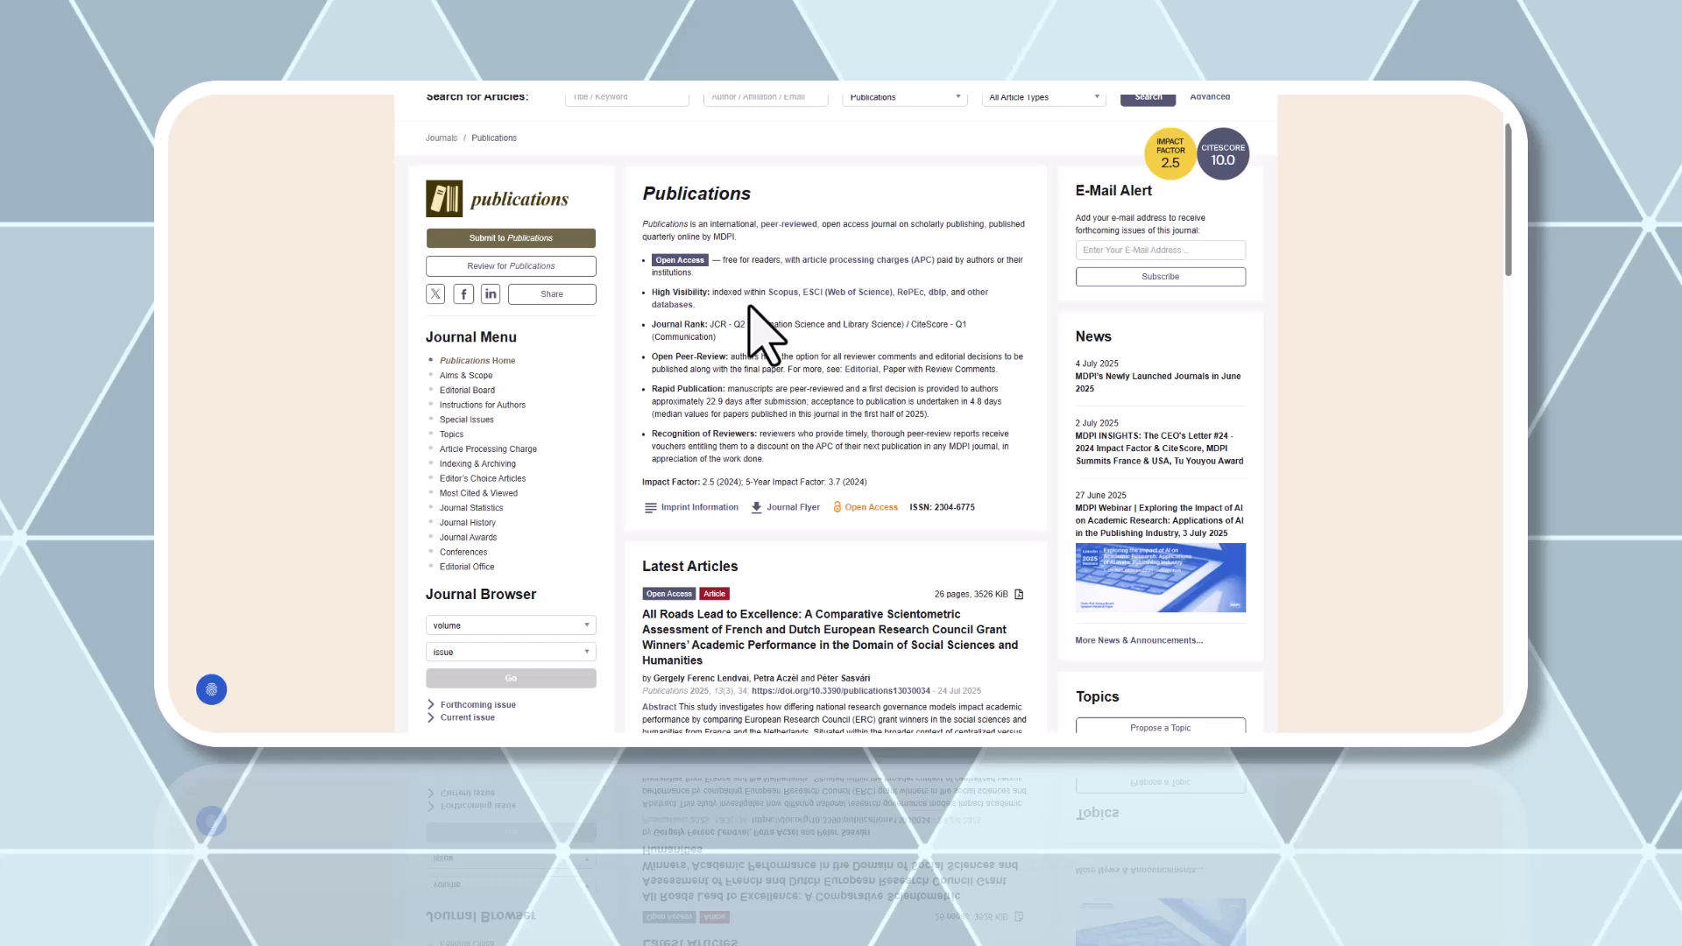
scroll(749, 306, down, 1)
scroll(749, 307, down, 1)
scroll(750, 328, down, 2)
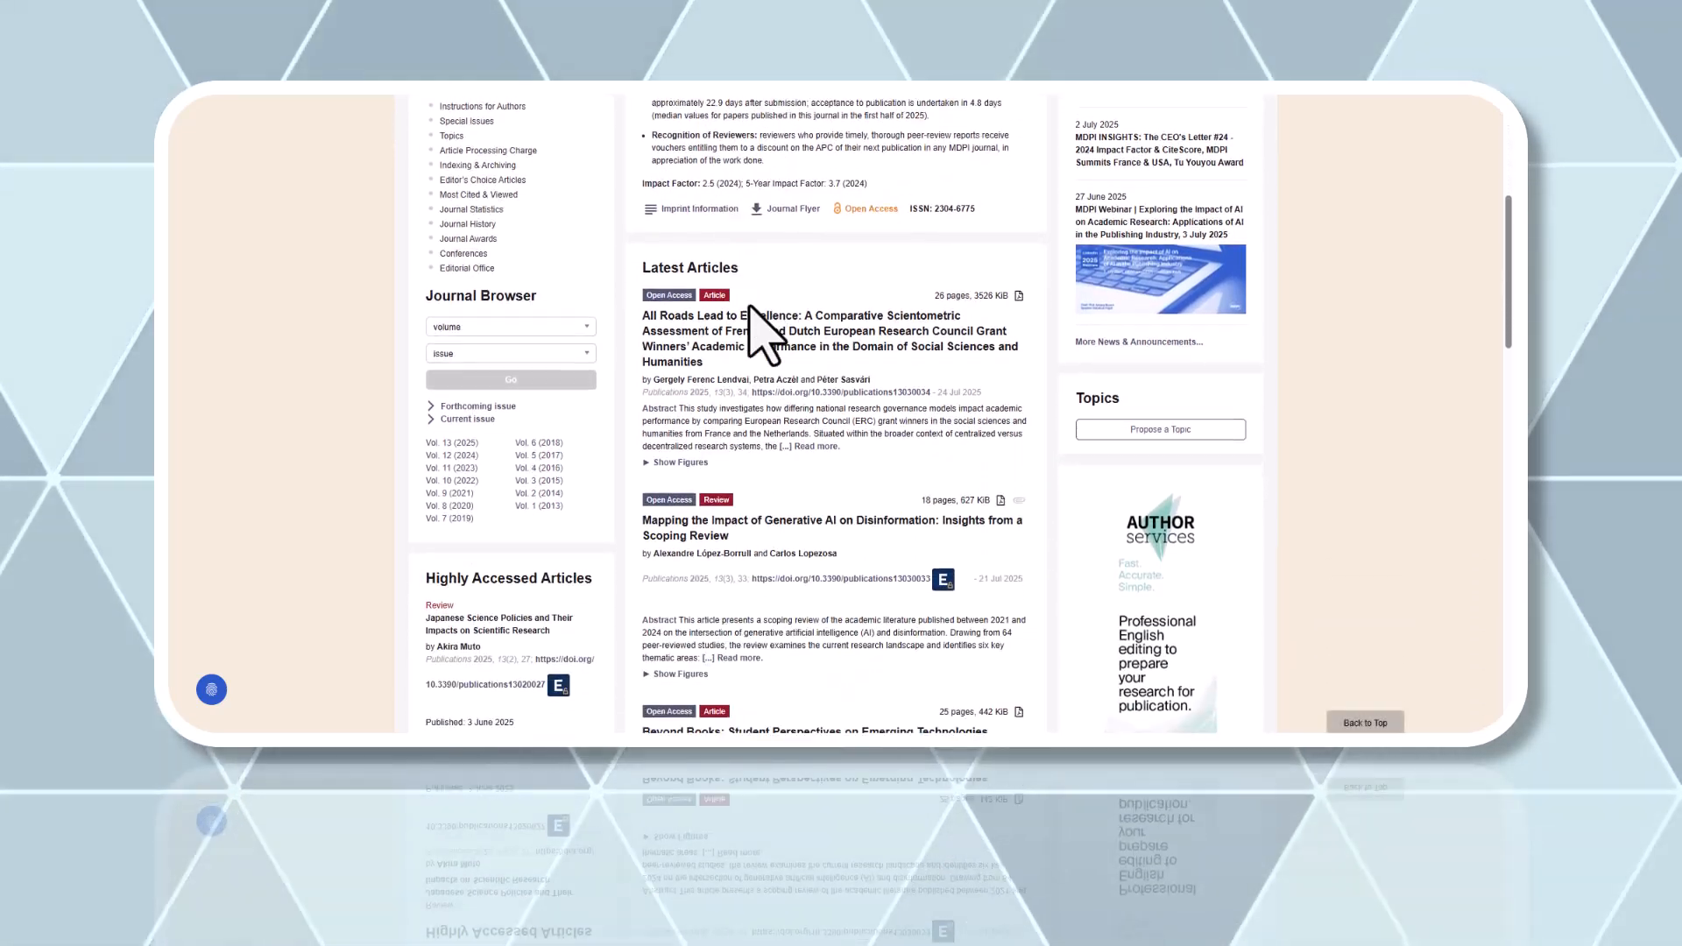
scroll(749, 306, down, 1)
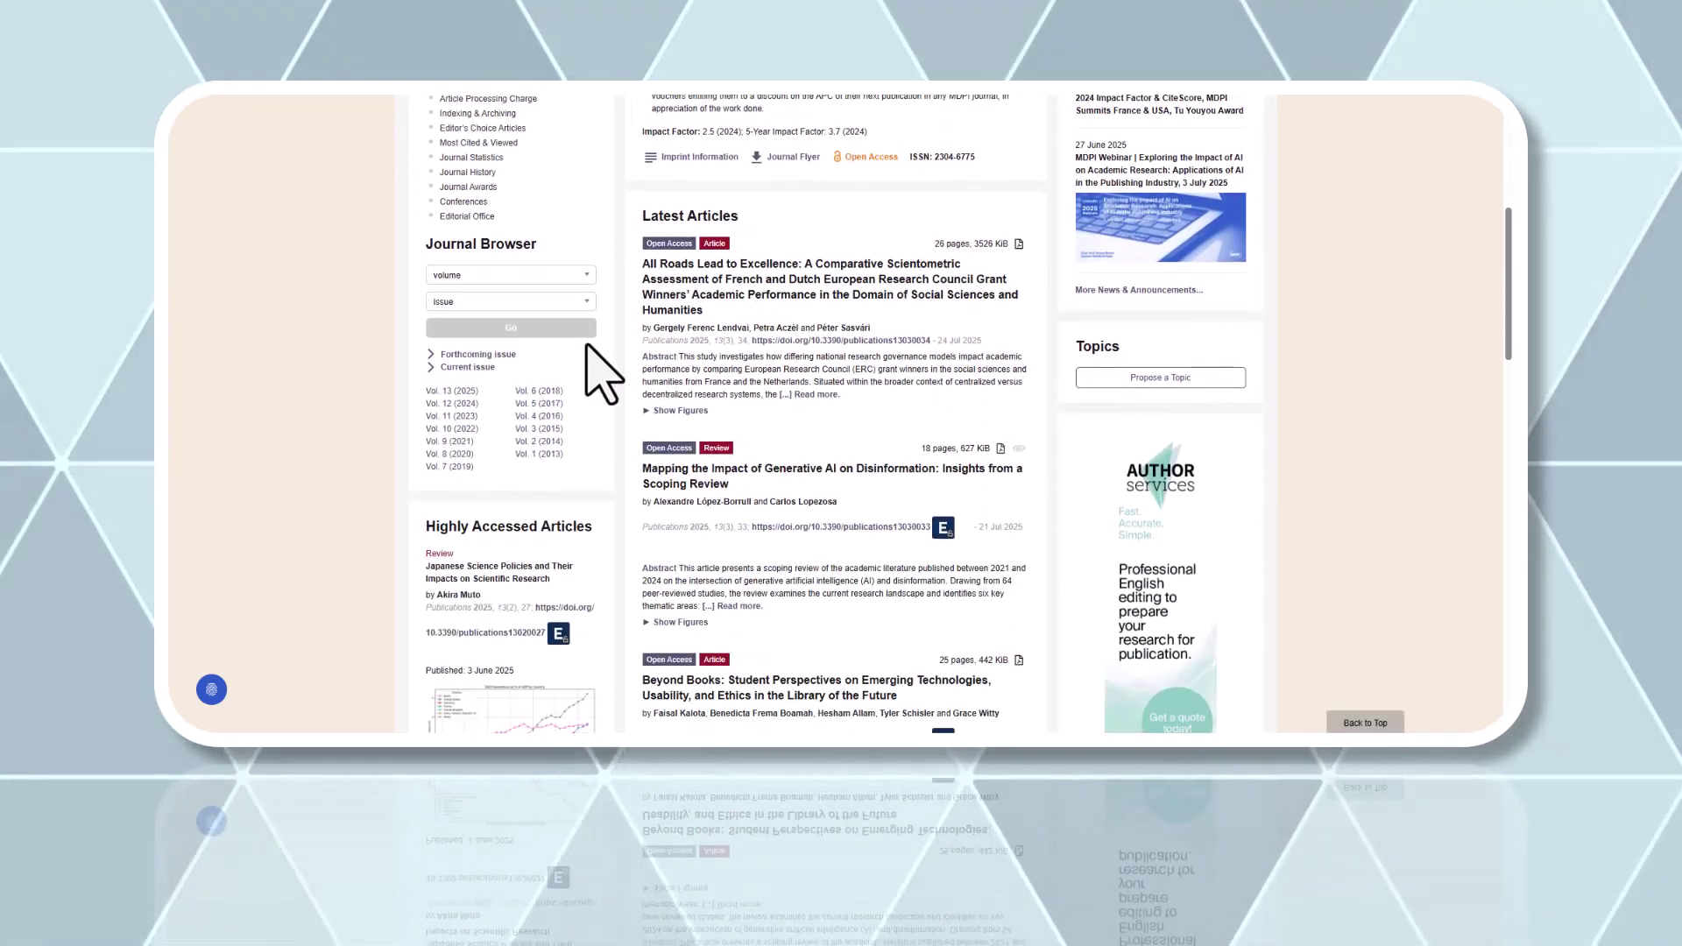
Step: Browse to Vol. 13 (2025) and open the Issue 1 table of contents
click(451, 393)
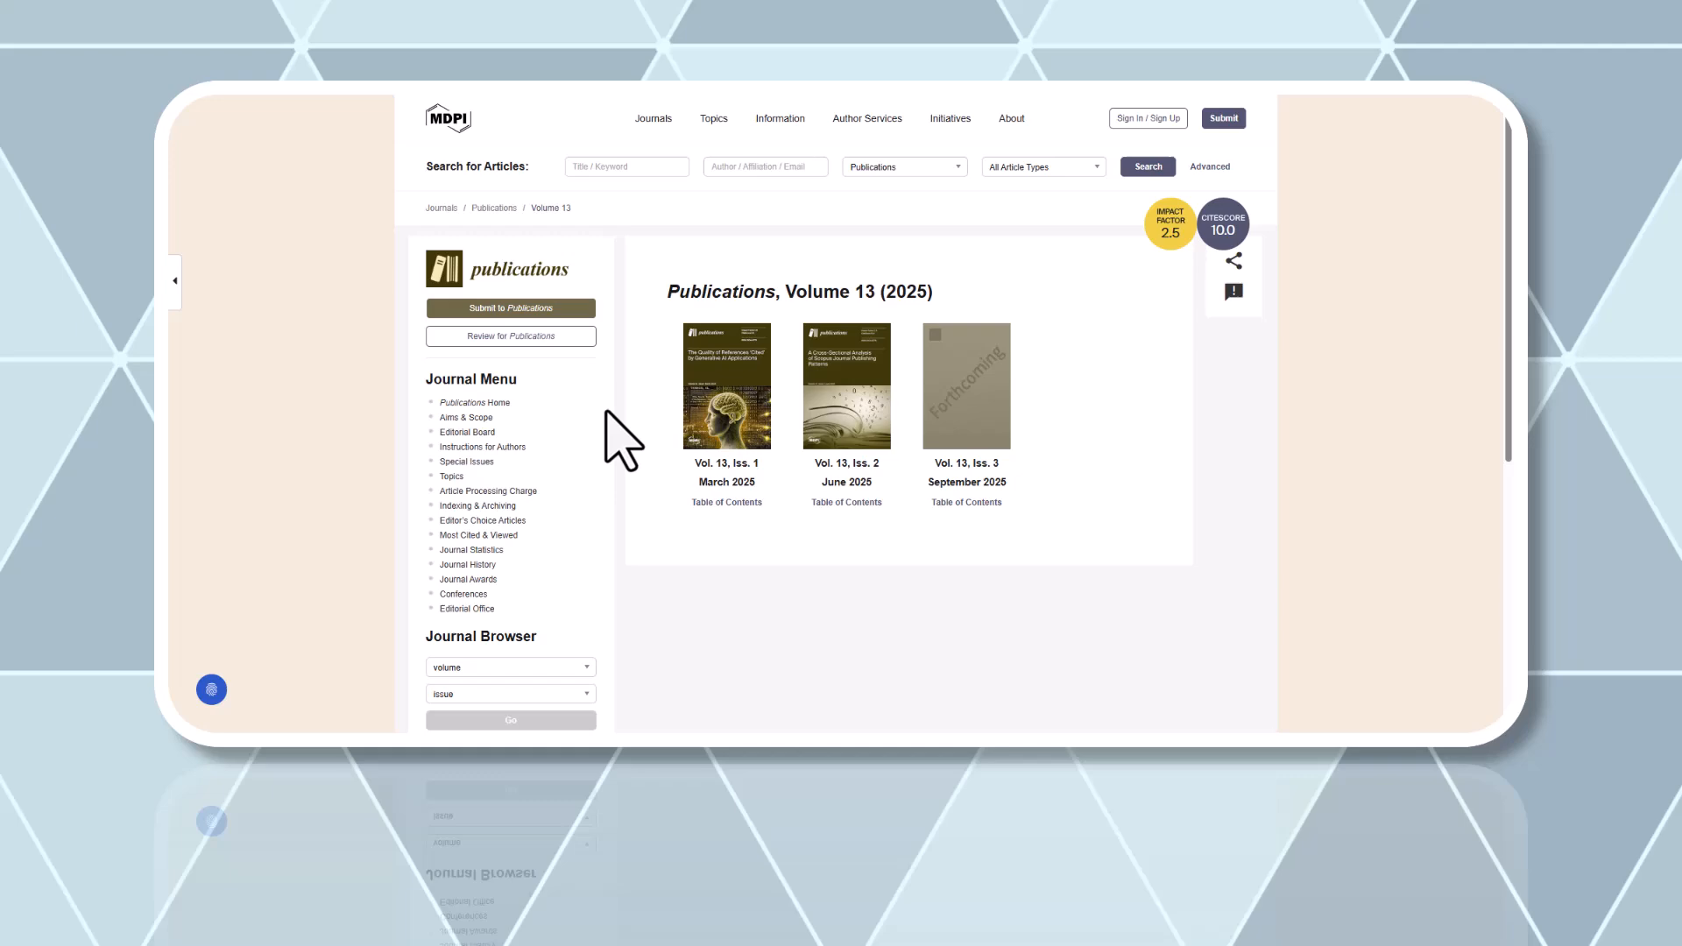
click(725, 503)
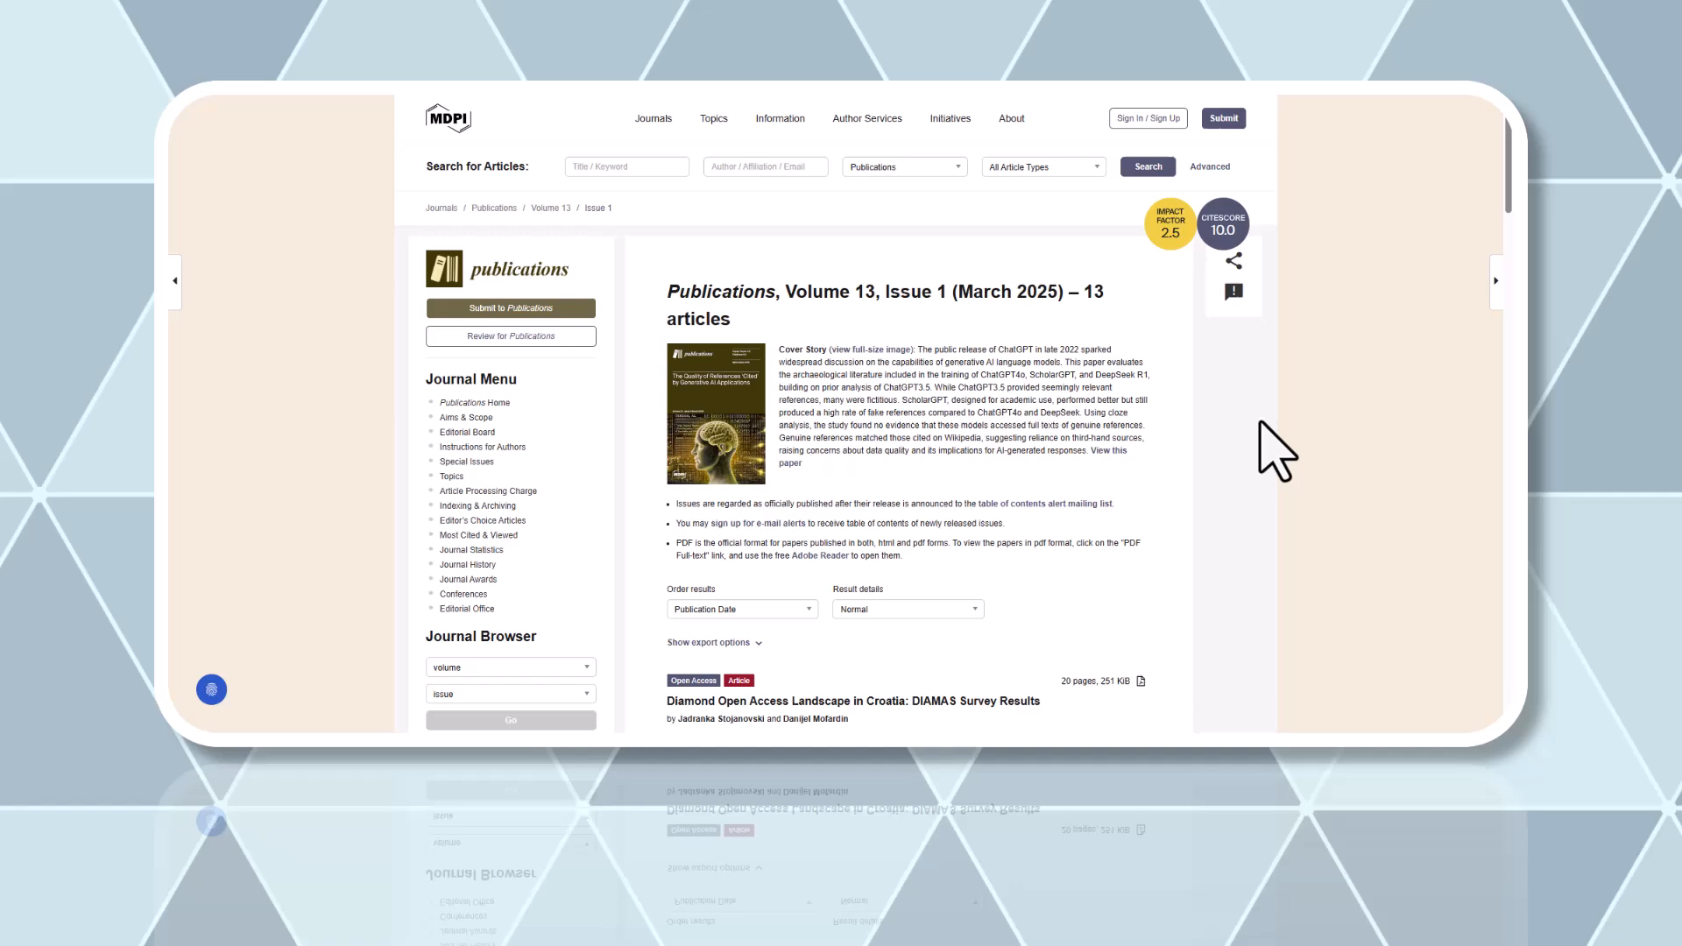
scroll(841, 421, down, 1)
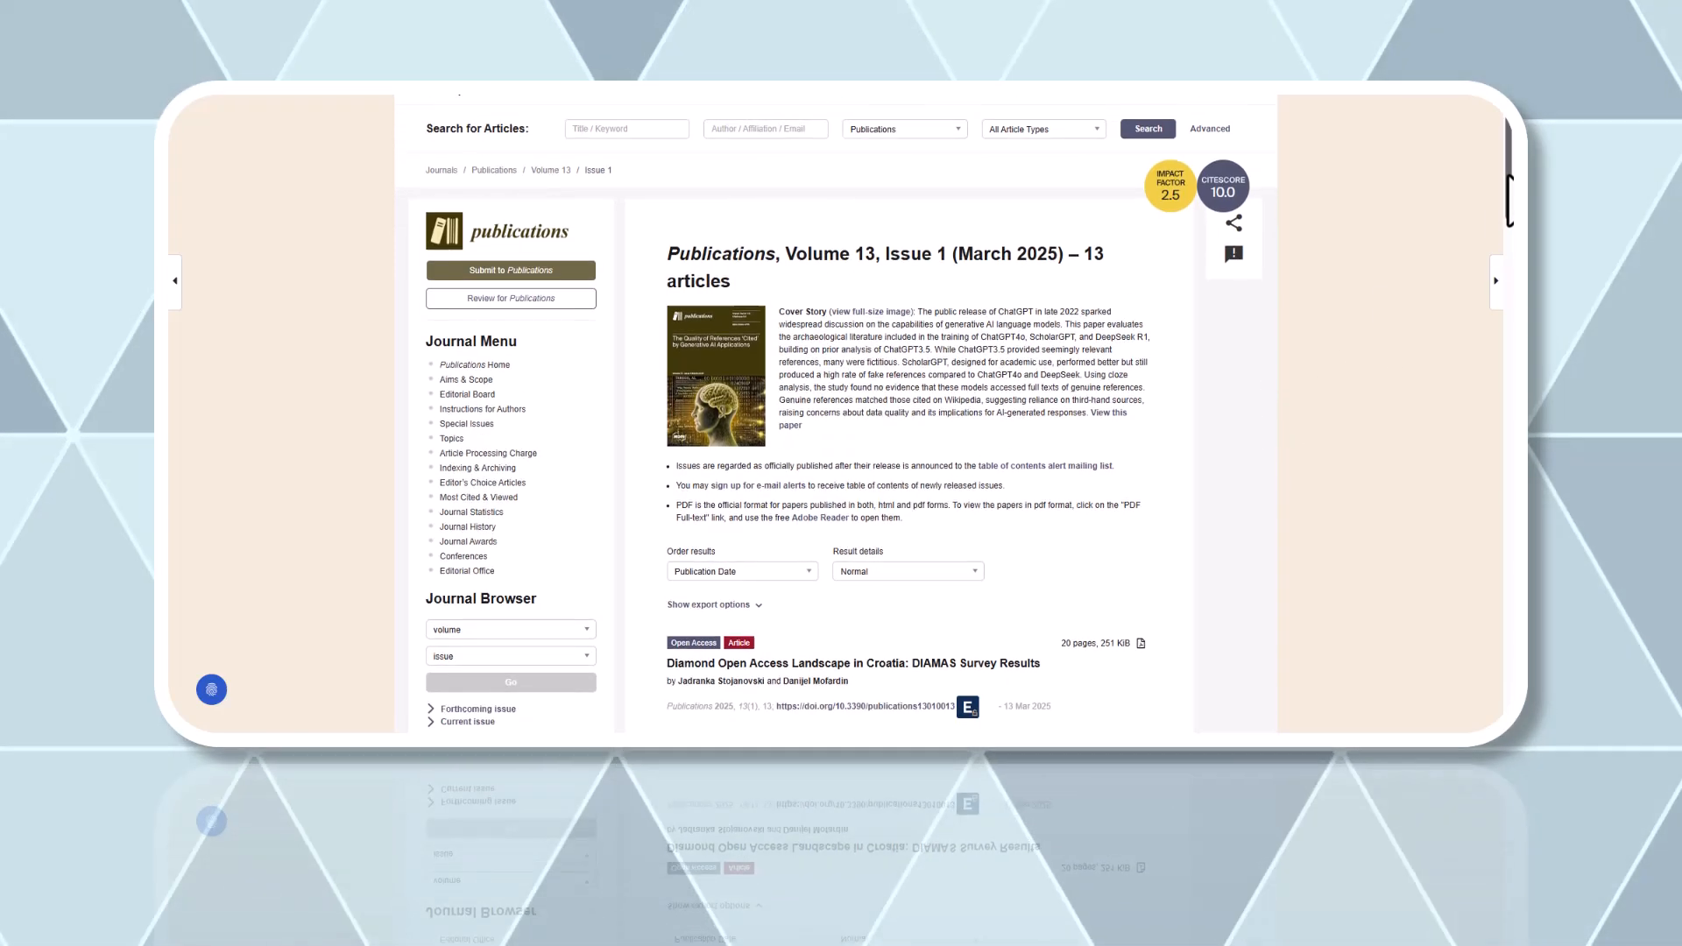
scroll(841, 420, down, 1)
scroll(841, 420, down, 1)
scroll(841, 421, down, 1)
scroll(906, 407, down, 1)
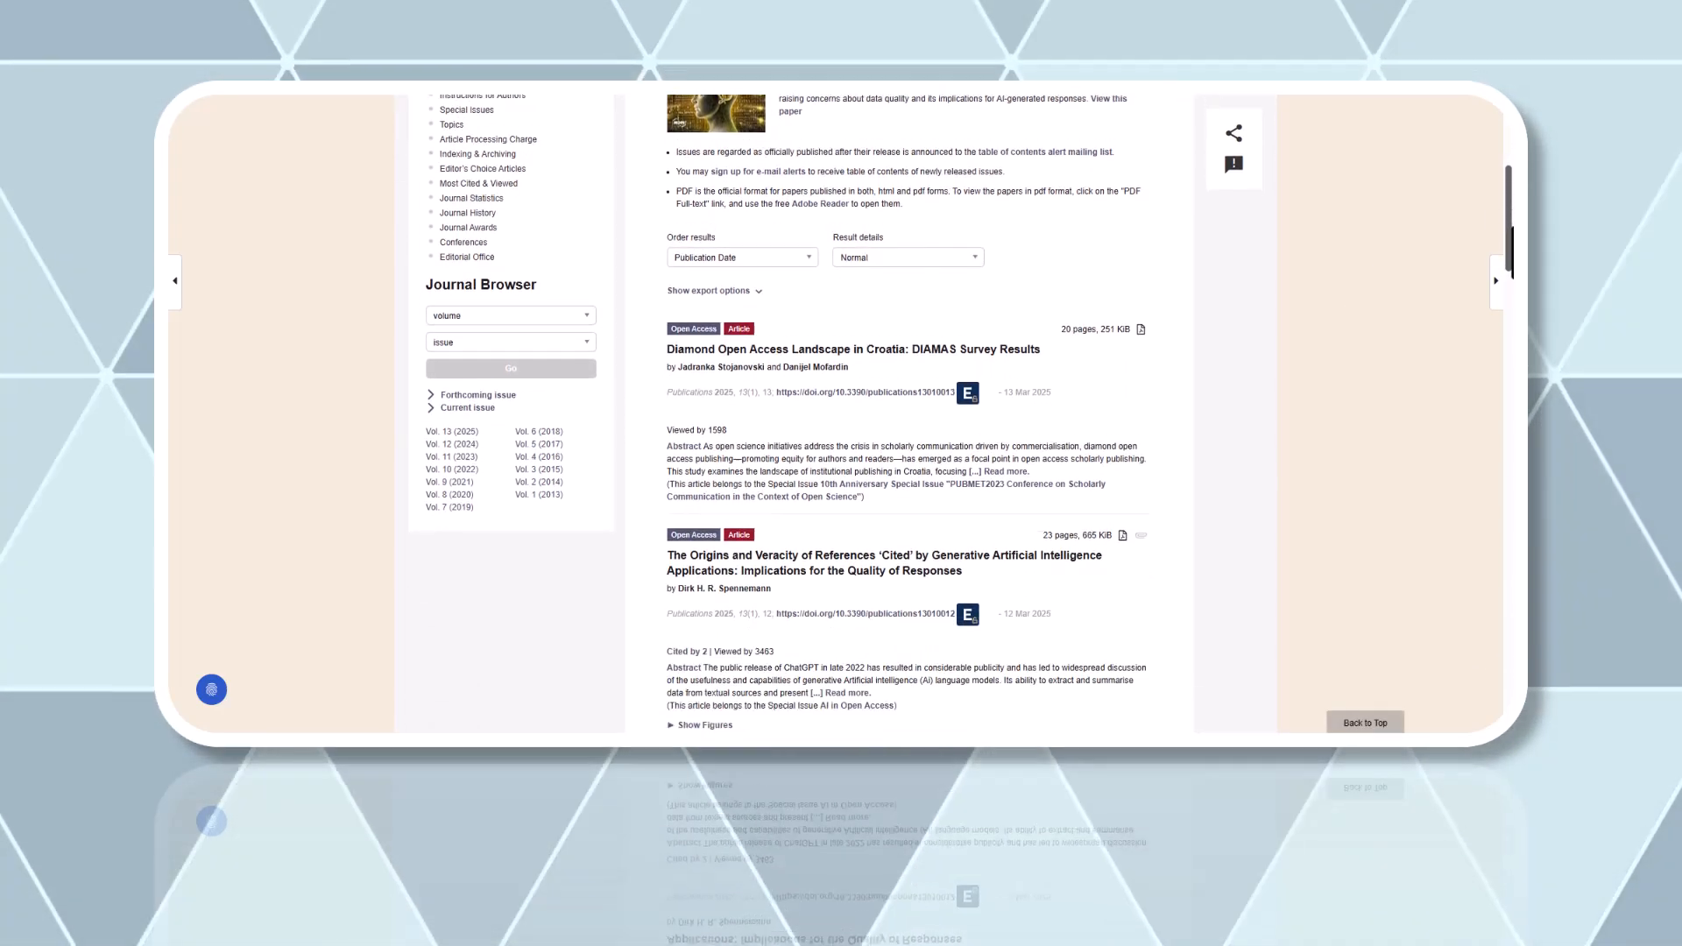
scroll(907, 407, down, 1)
scroll(906, 407, down, 1)
scroll(908, 408, down, 1)
scroll(908, 407, down, 1)
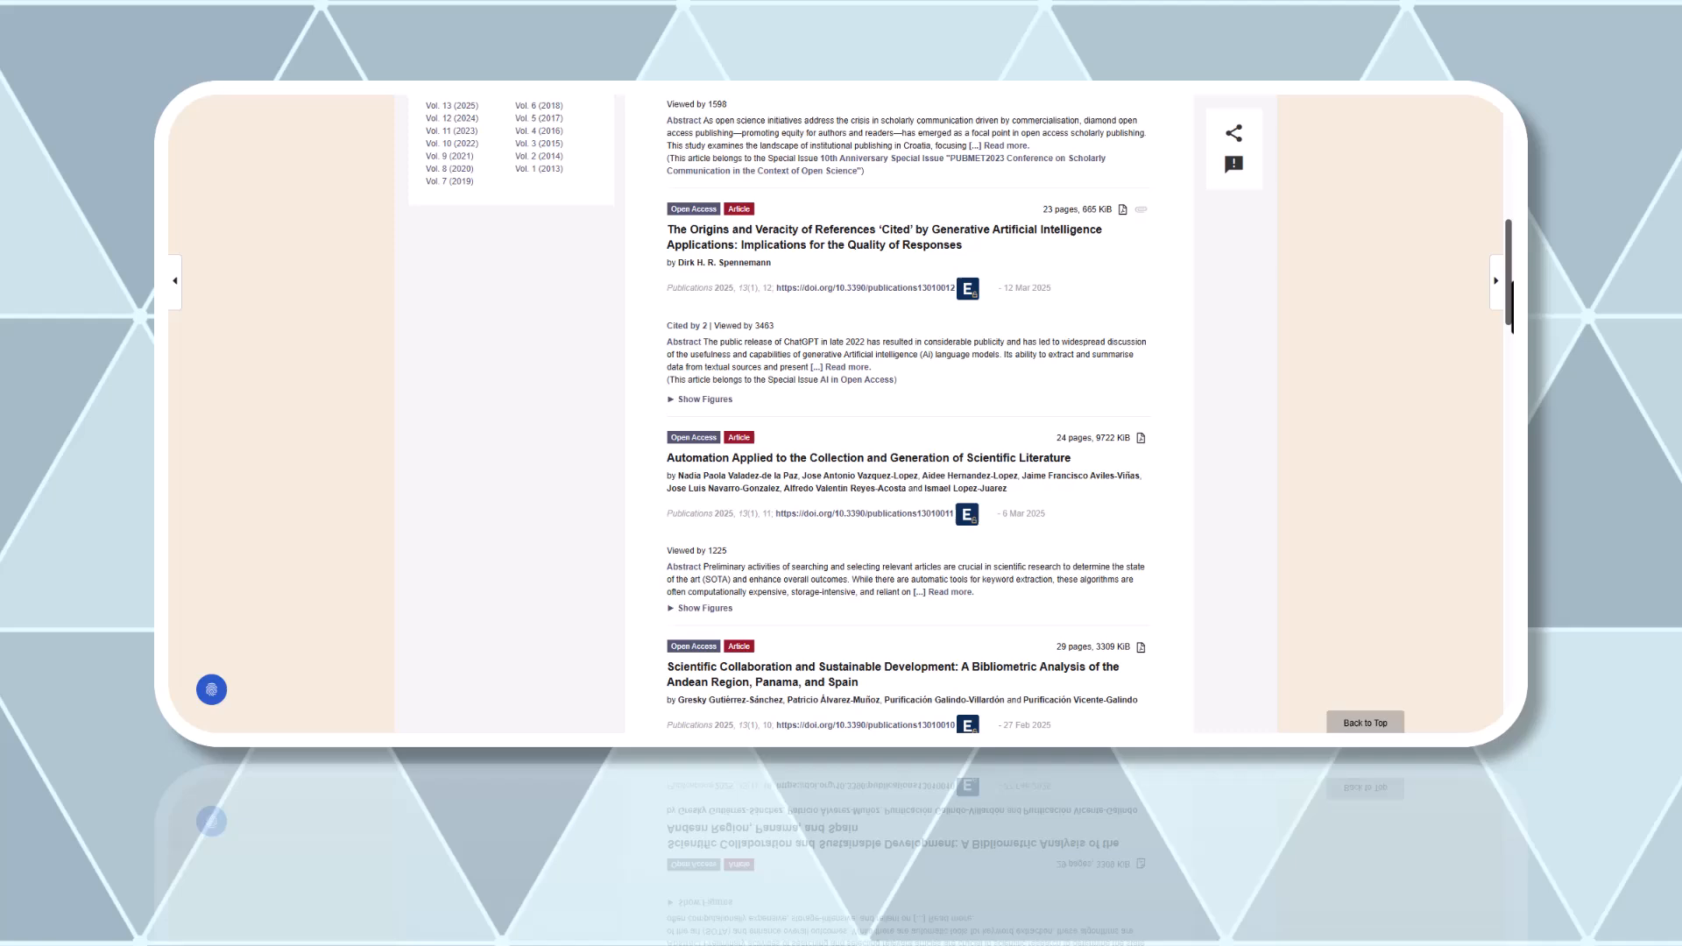
scroll(907, 408, down, 1)
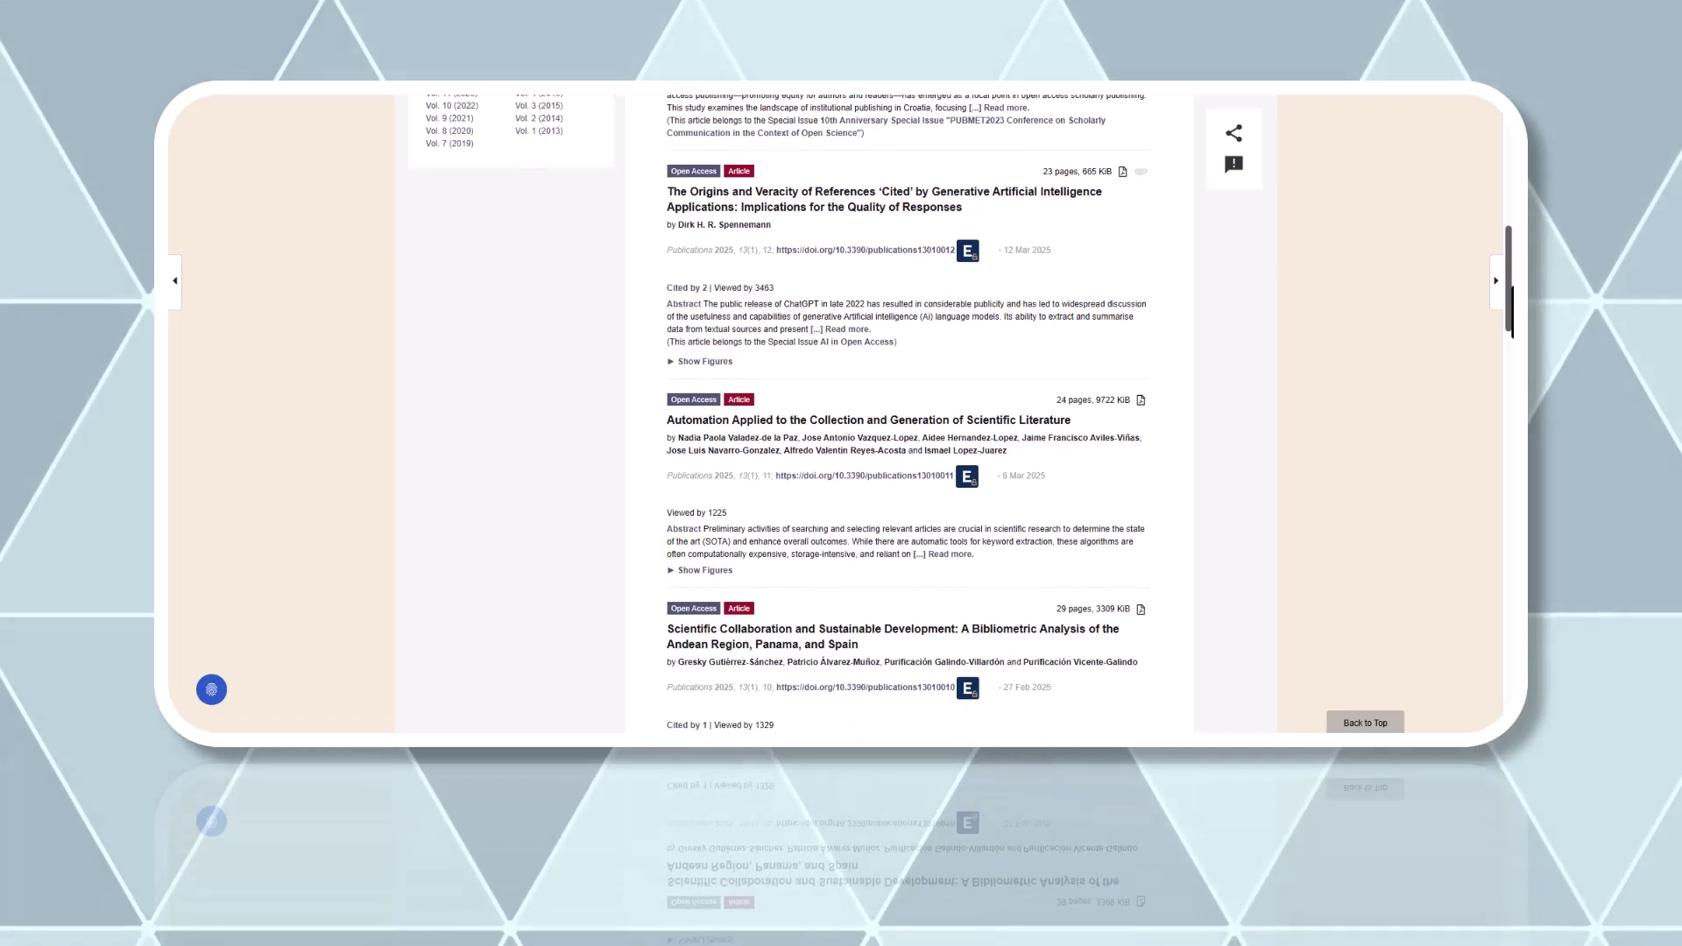
Step: Open the article on references cited by generative AI from the issue listing
click(817, 198)
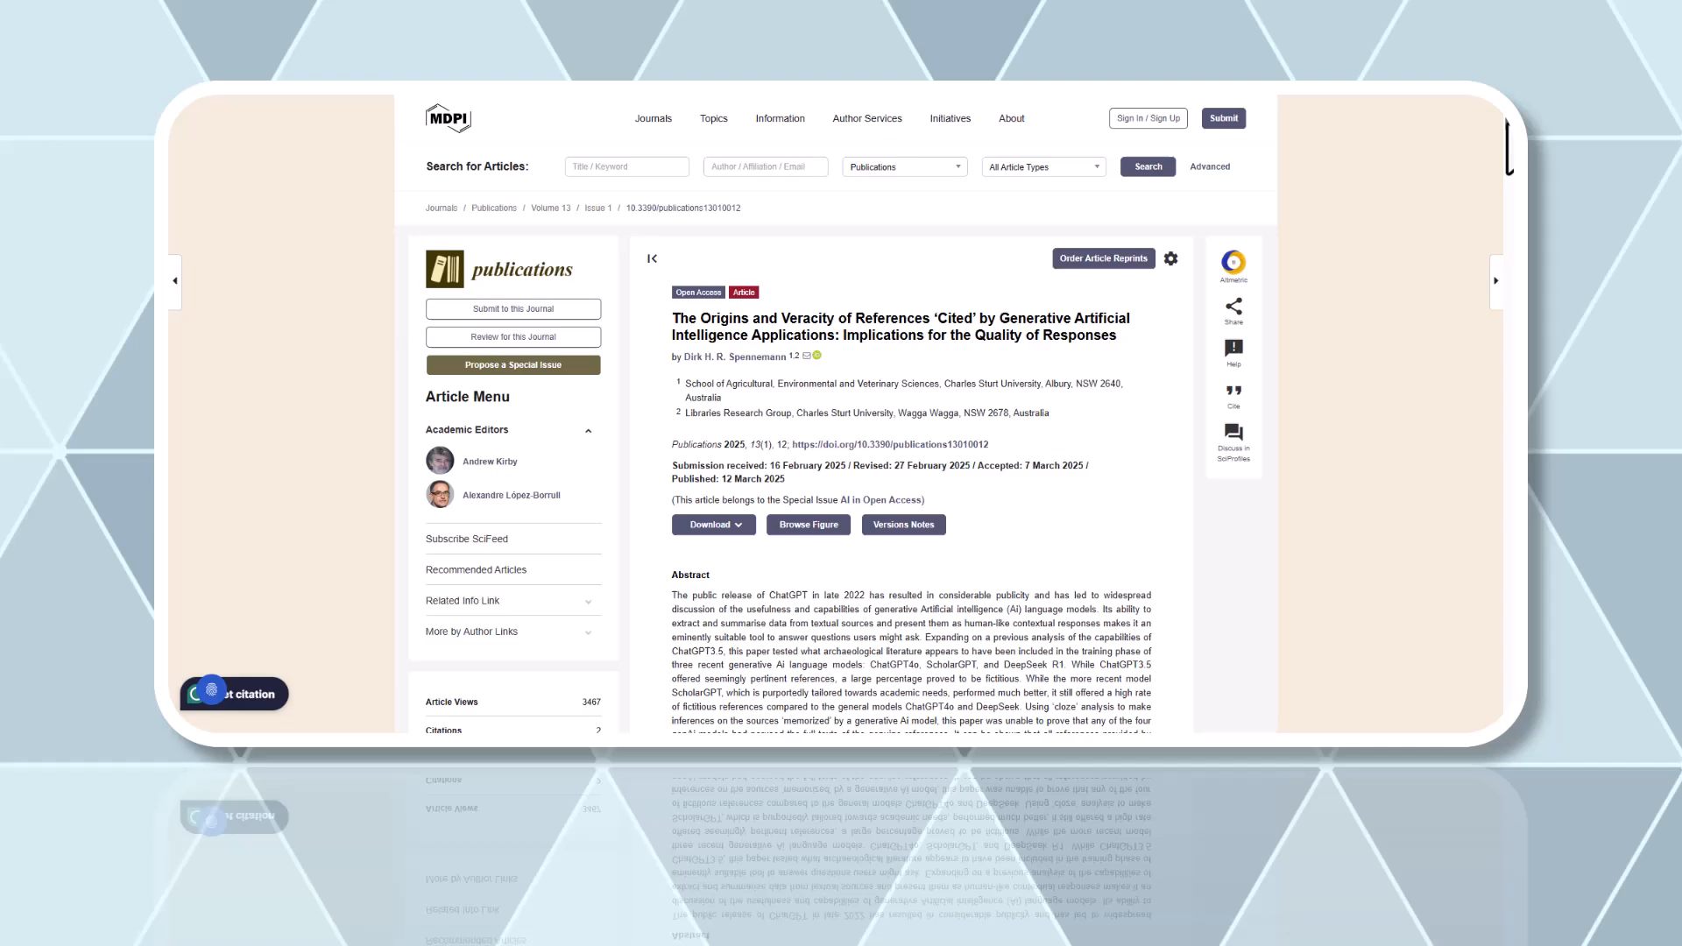
scroll(907, 526, down, 2)
scroll(908, 525, down, 1)
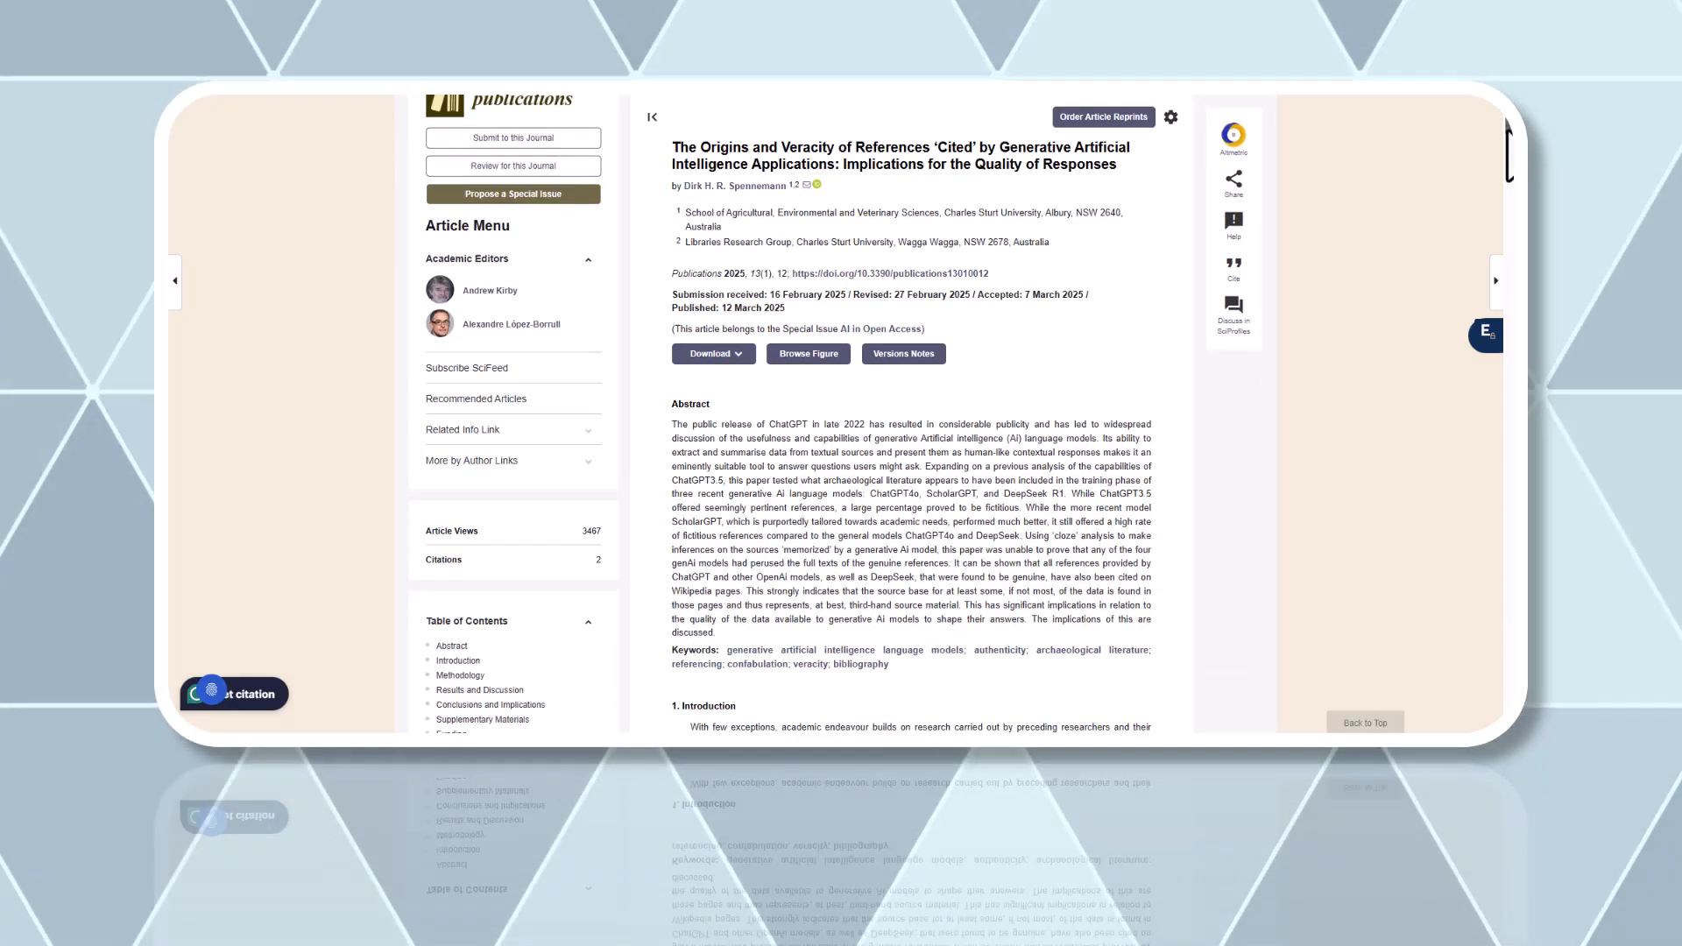
scroll(906, 526, down, 1)
scroll(907, 526, down, 1)
scroll(907, 526, down, 2)
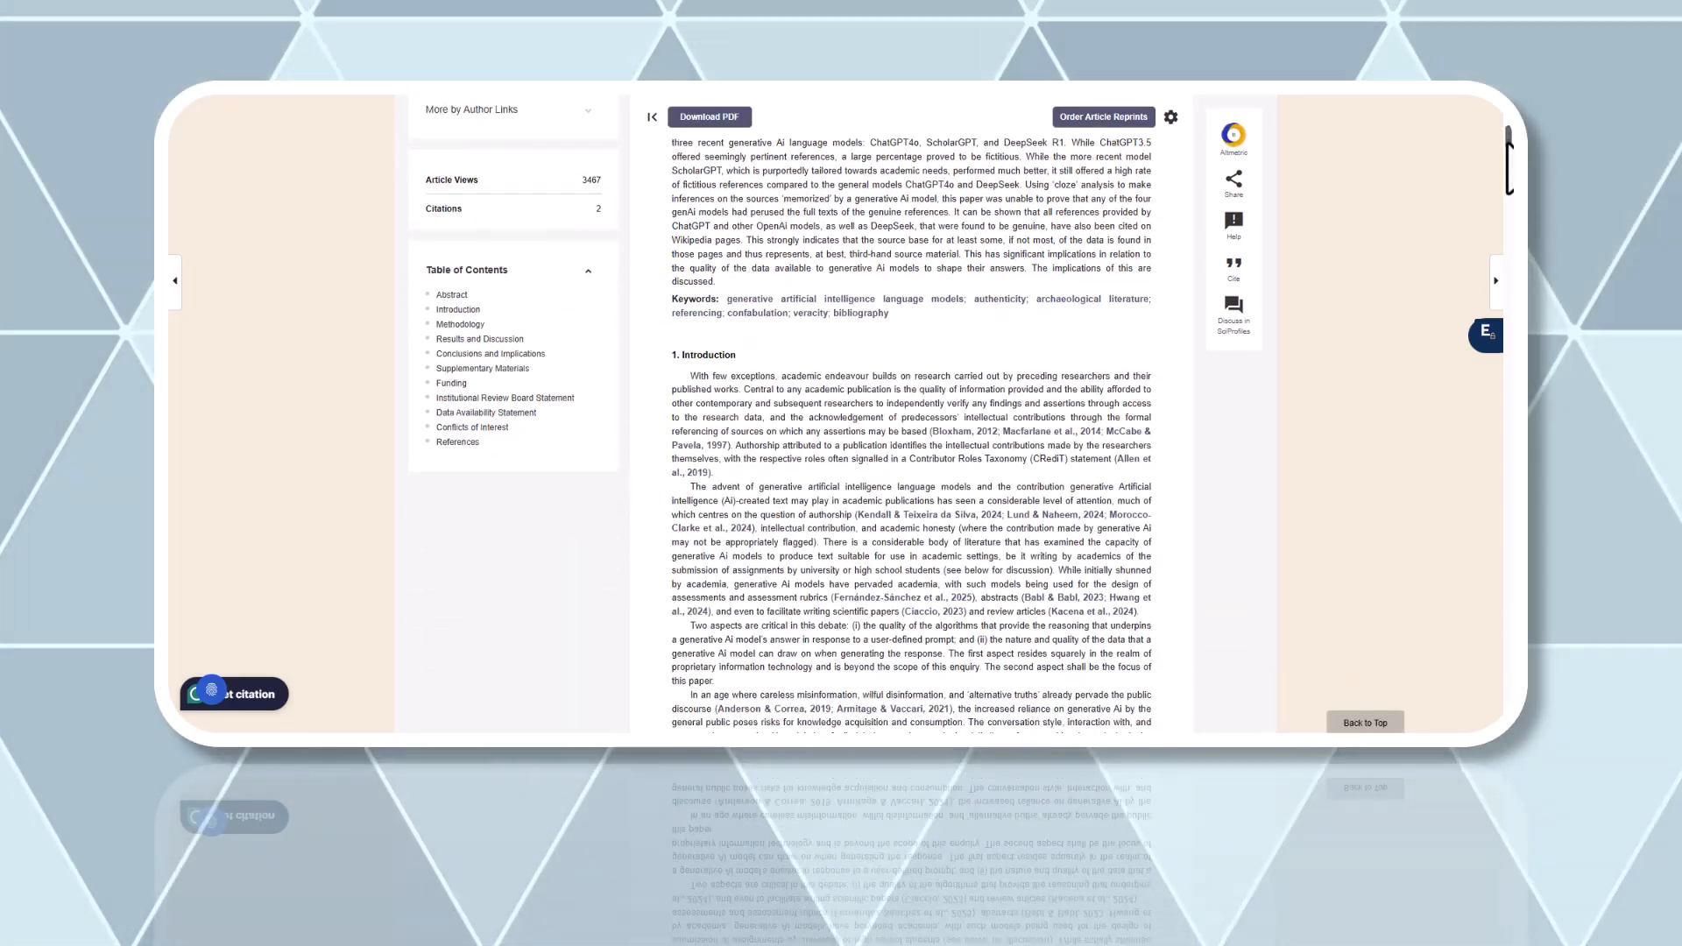
scroll(906, 527, down, 2)
scroll(907, 525, down, 1)
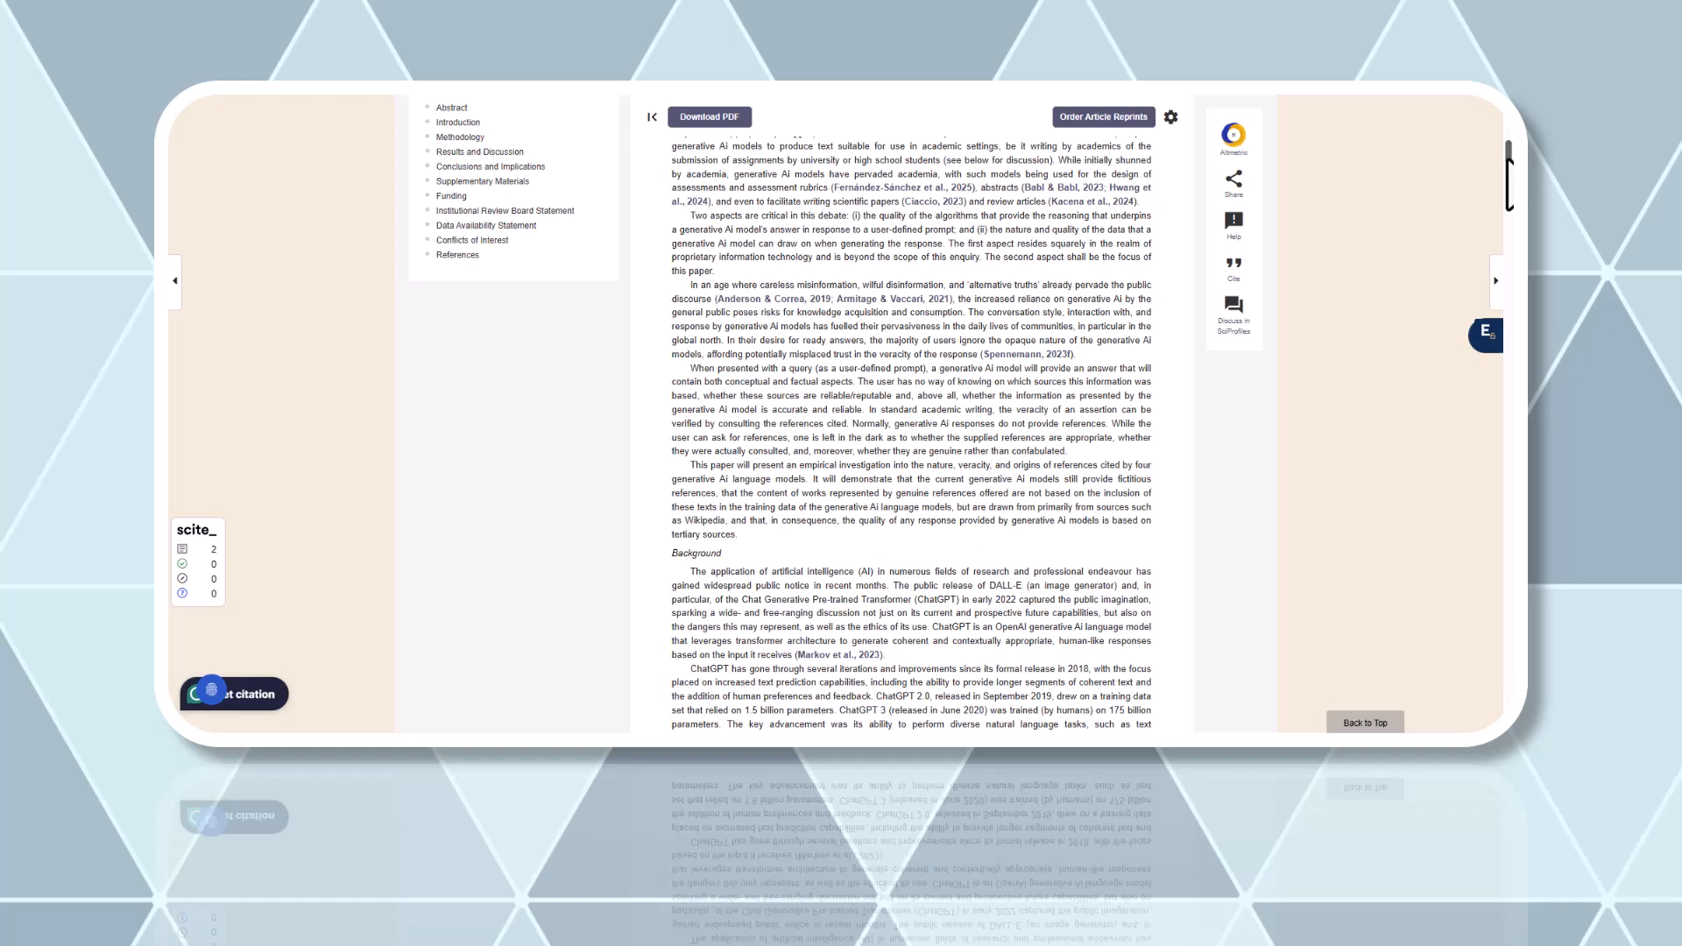
scroll(907, 525, down, 2)
scroll(907, 527, down, 1)
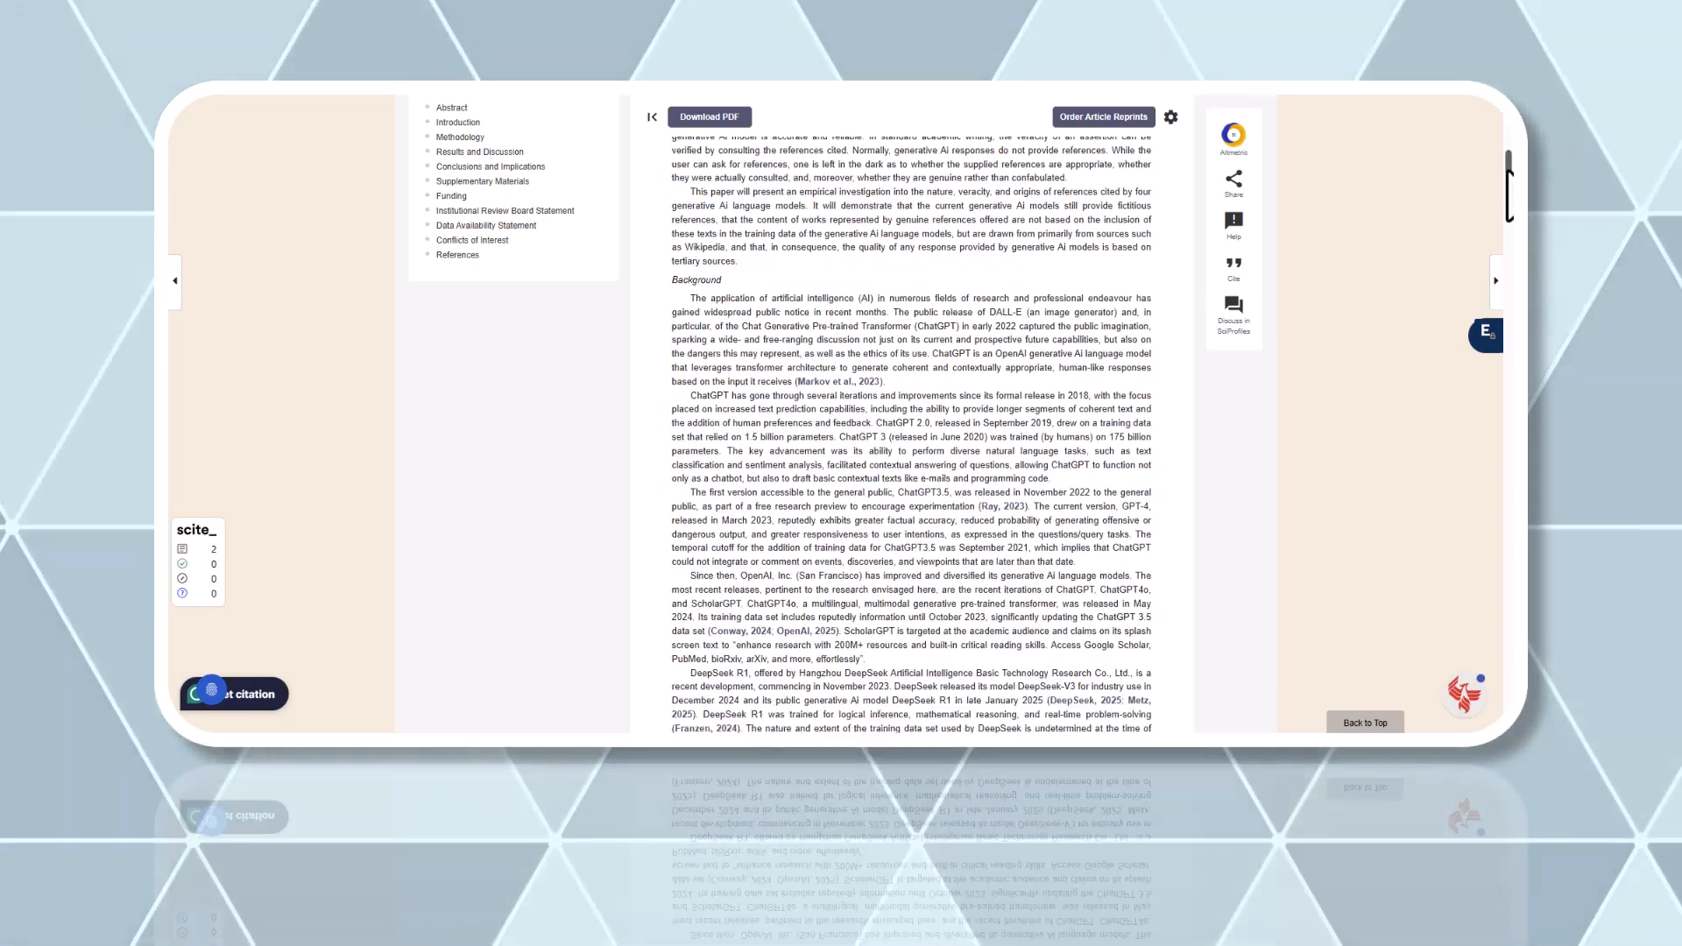
scroll(910, 435, down, 1)
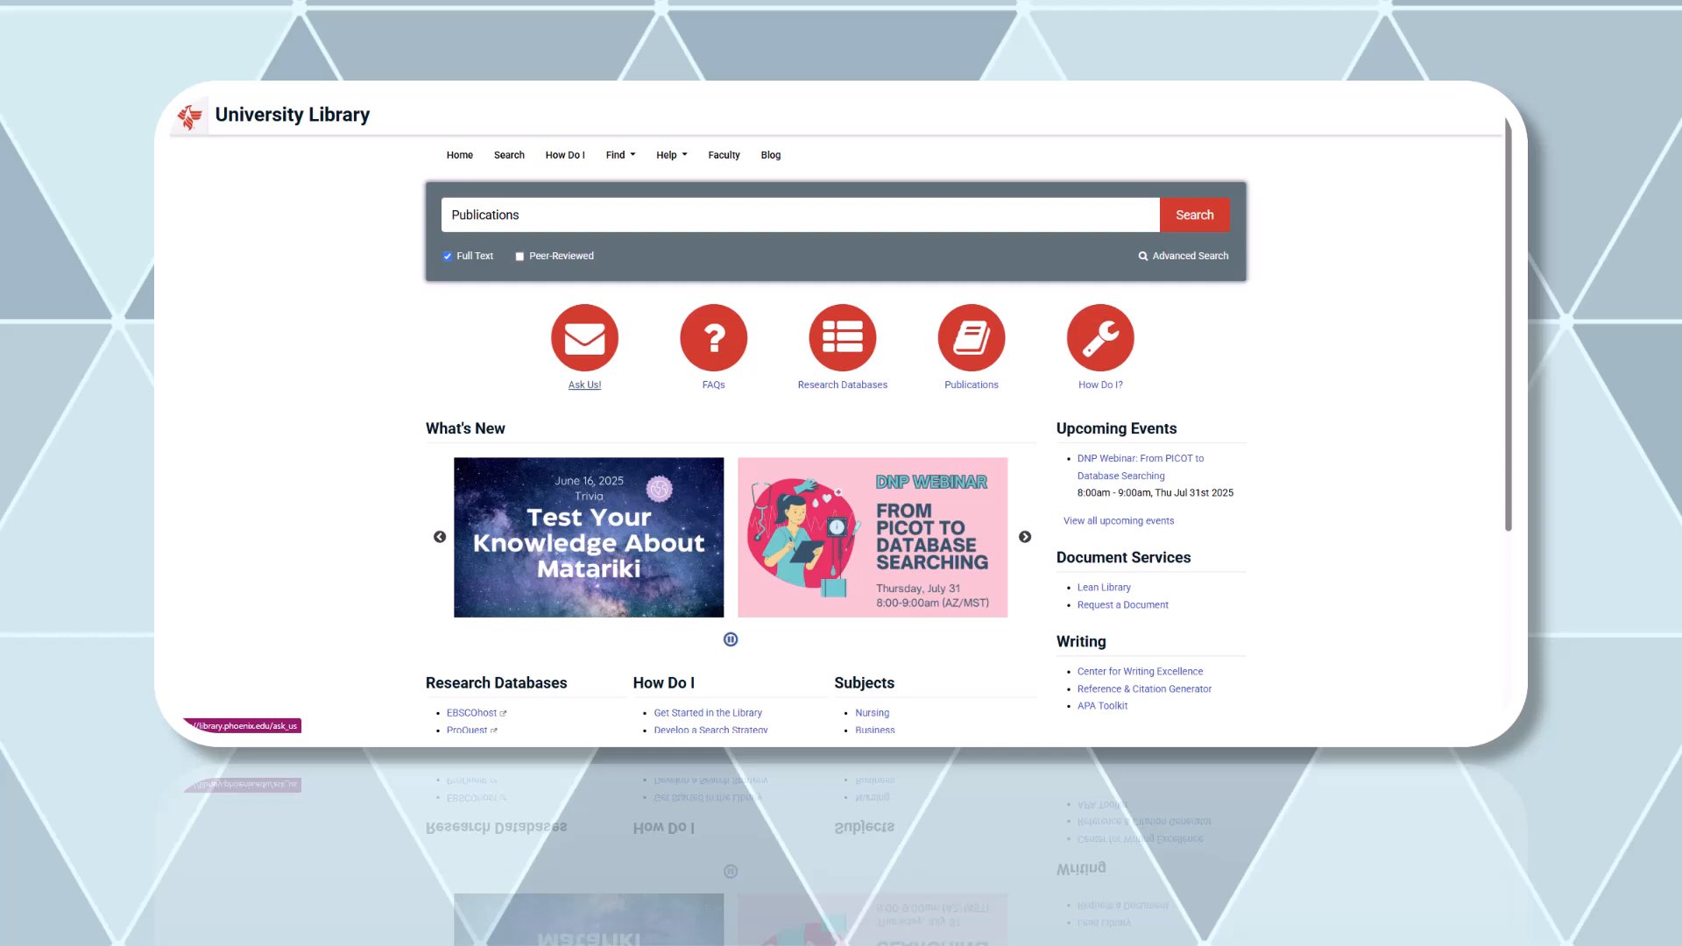
Step: Open the library's Ask Us! page from the homepage icon
click(585, 338)
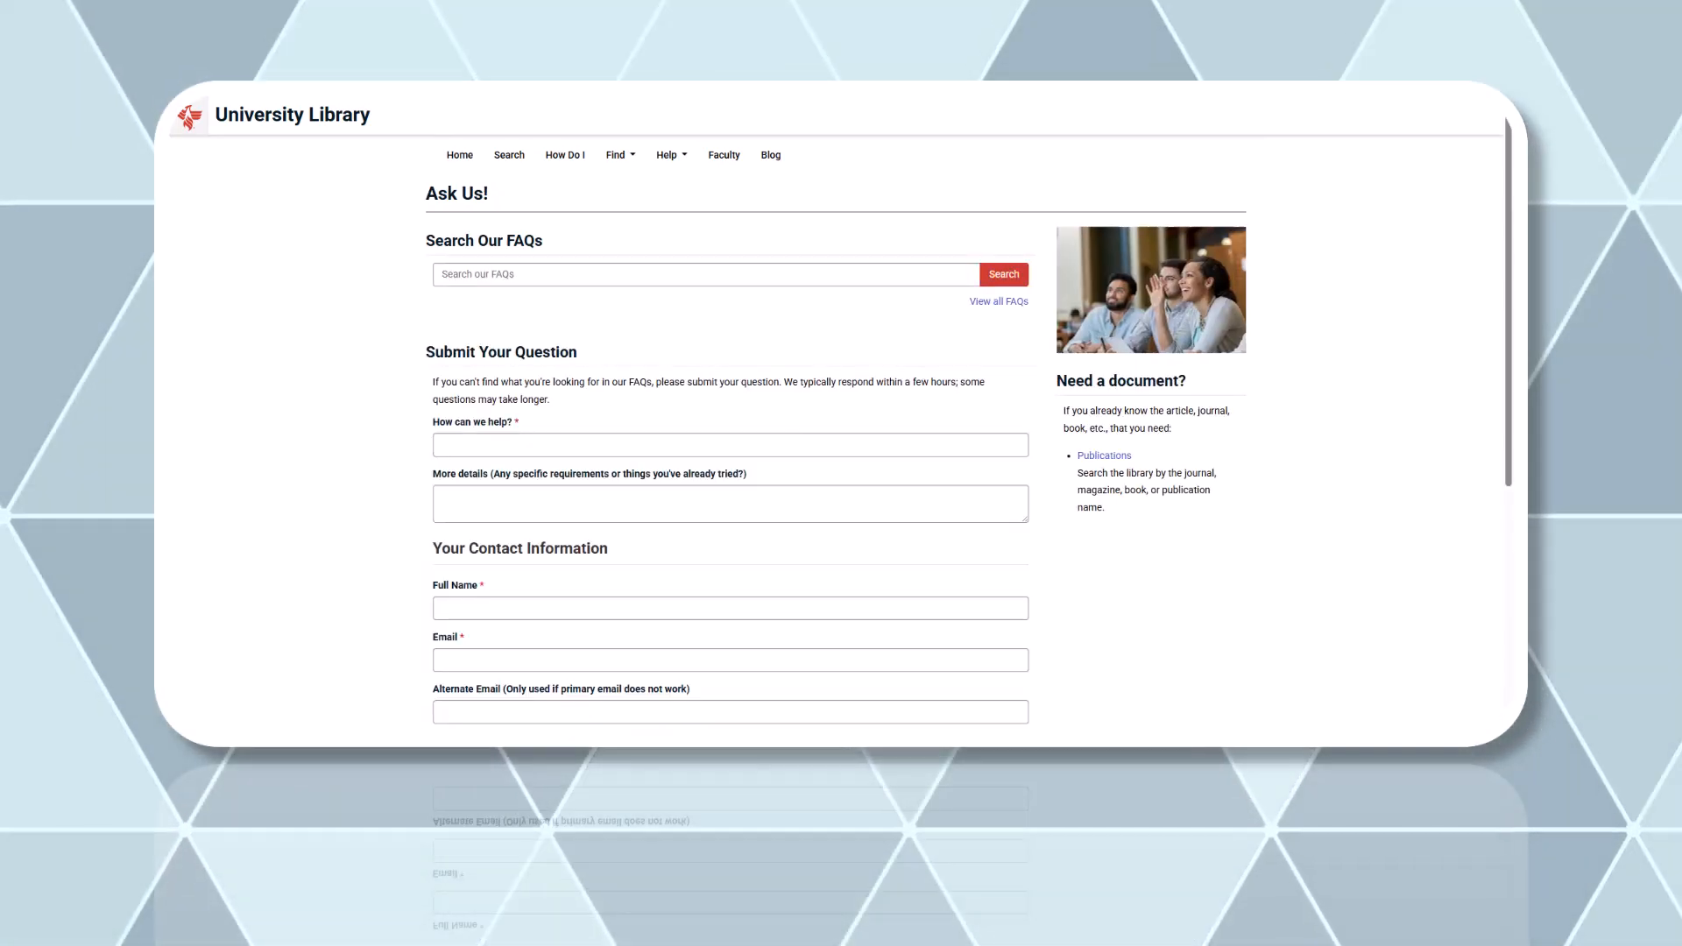
scroll(842, 460, down, 2)
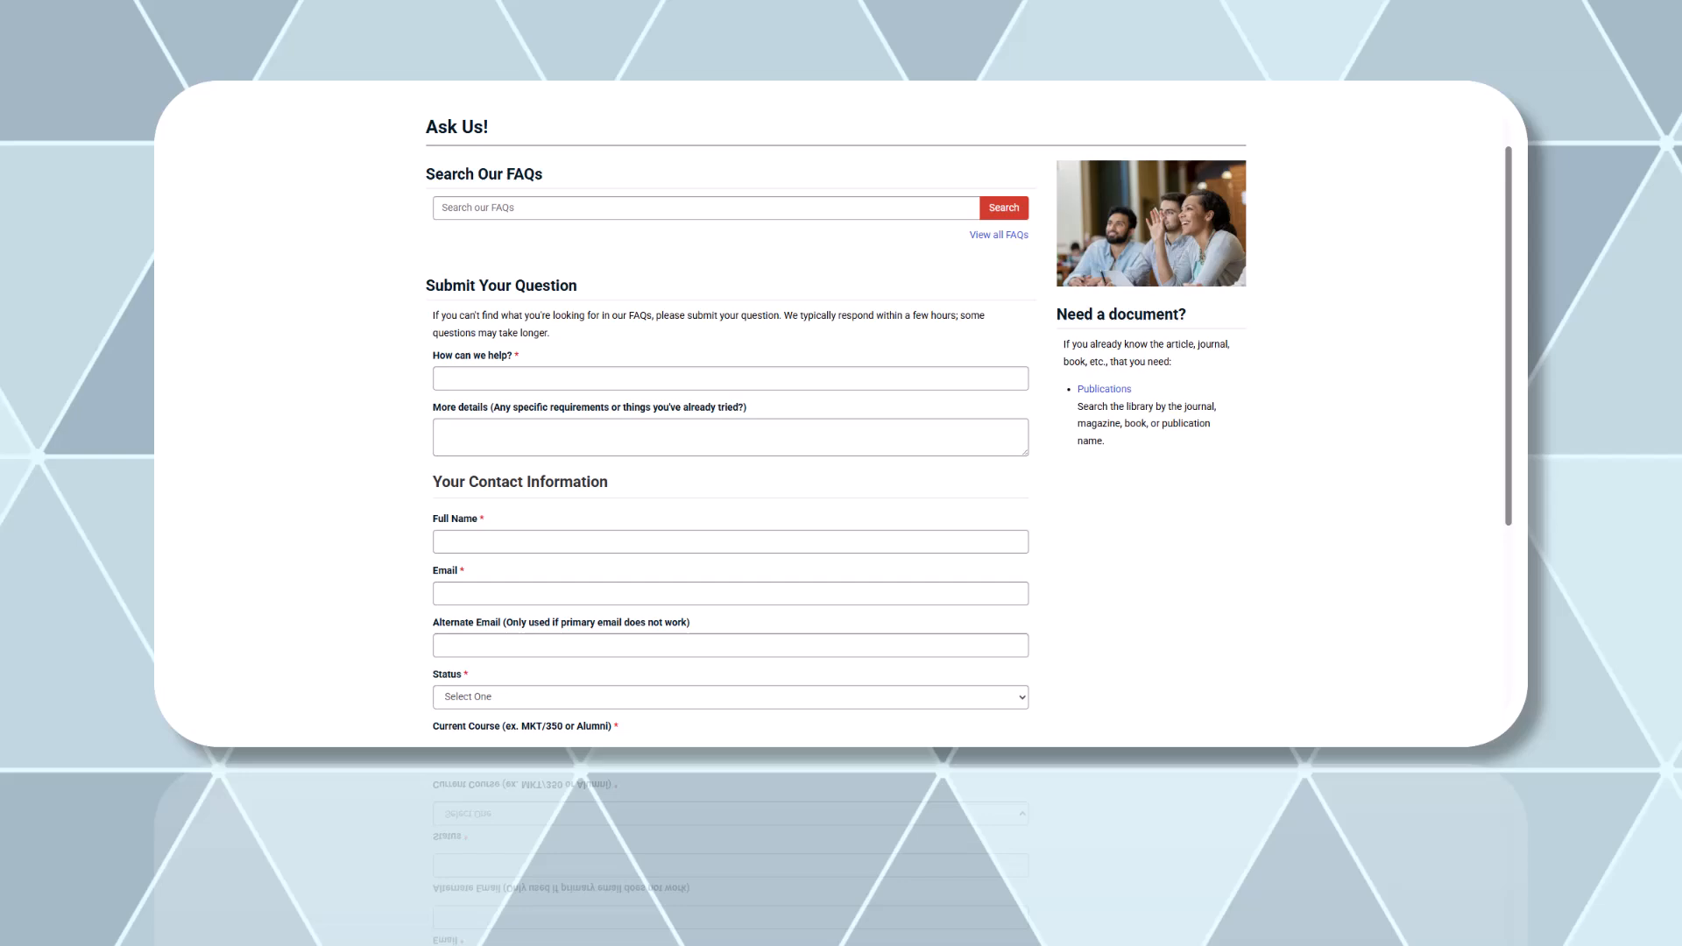
scroll(841, 459, down, 1)
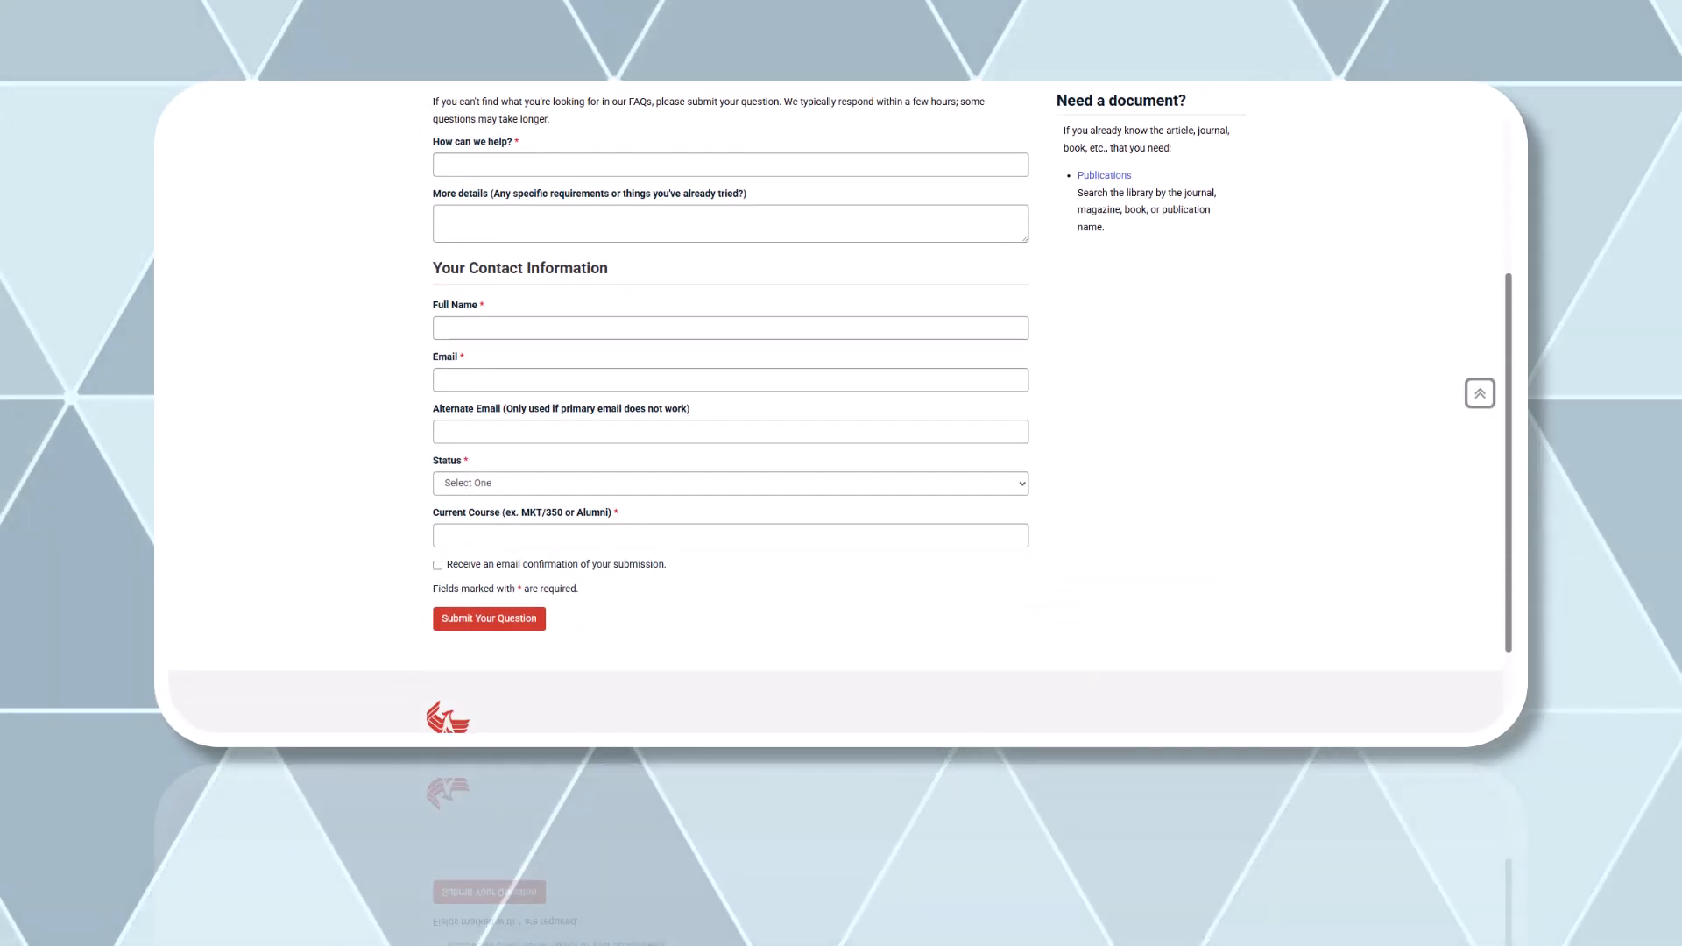
scroll(841, 460, down, 1)
scroll(842, 395, up, 2)
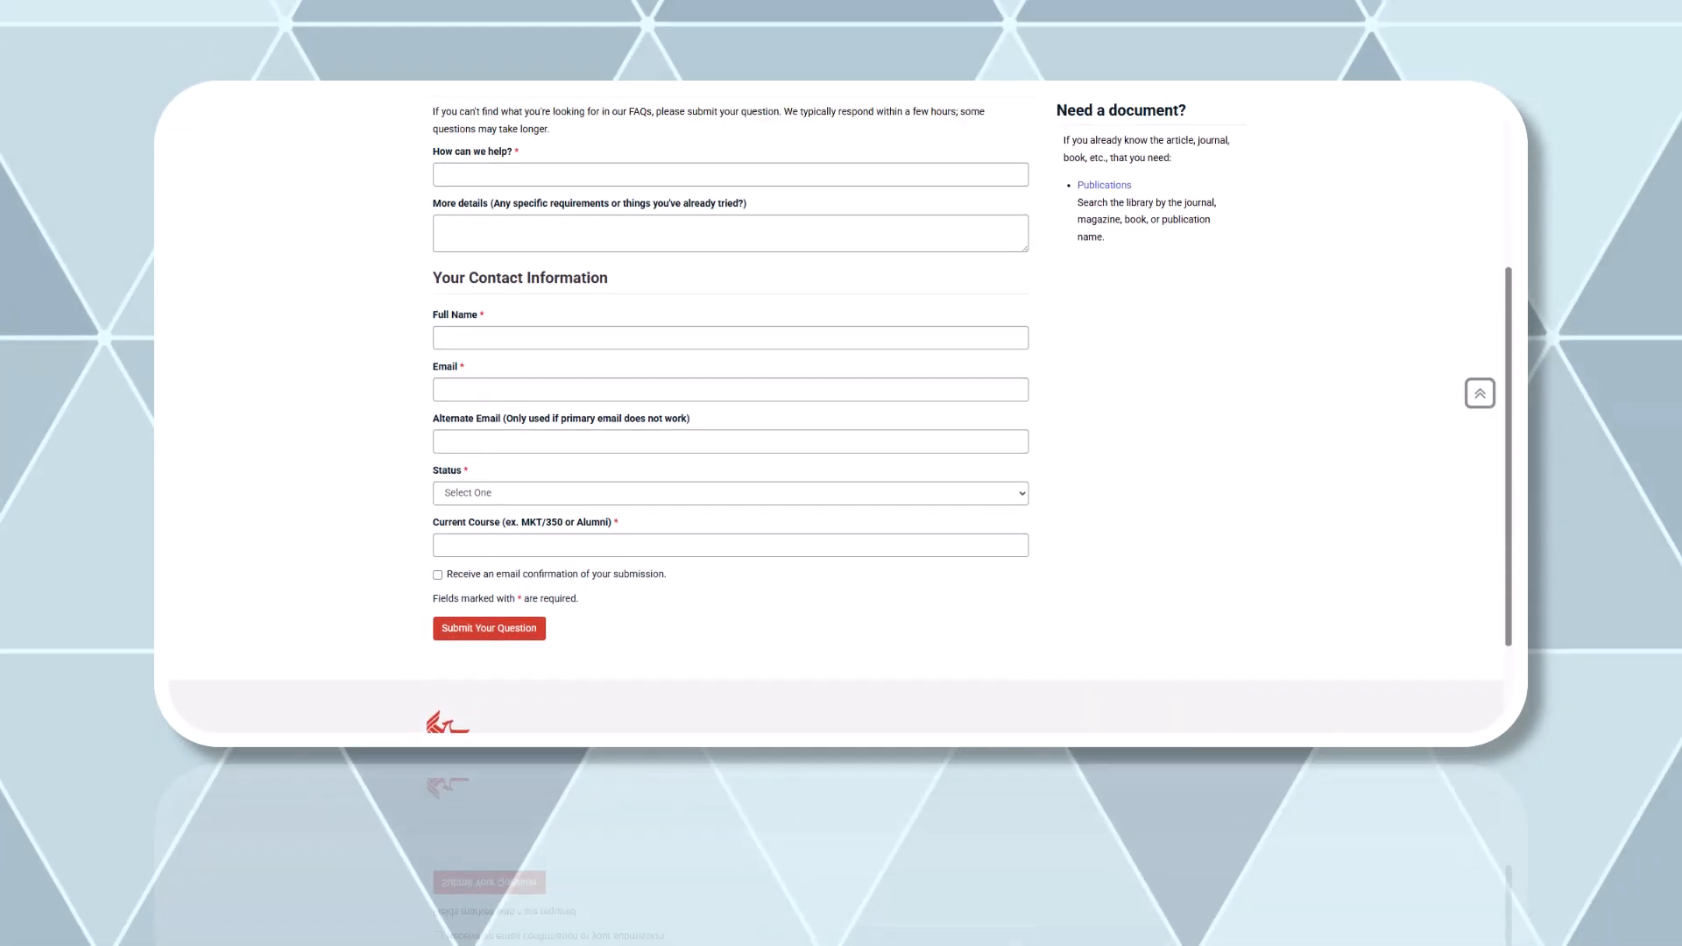
scroll(842, 395, up, 1)
scroll(841, 394, up, 1)
scroll(841, 395, up, 1)
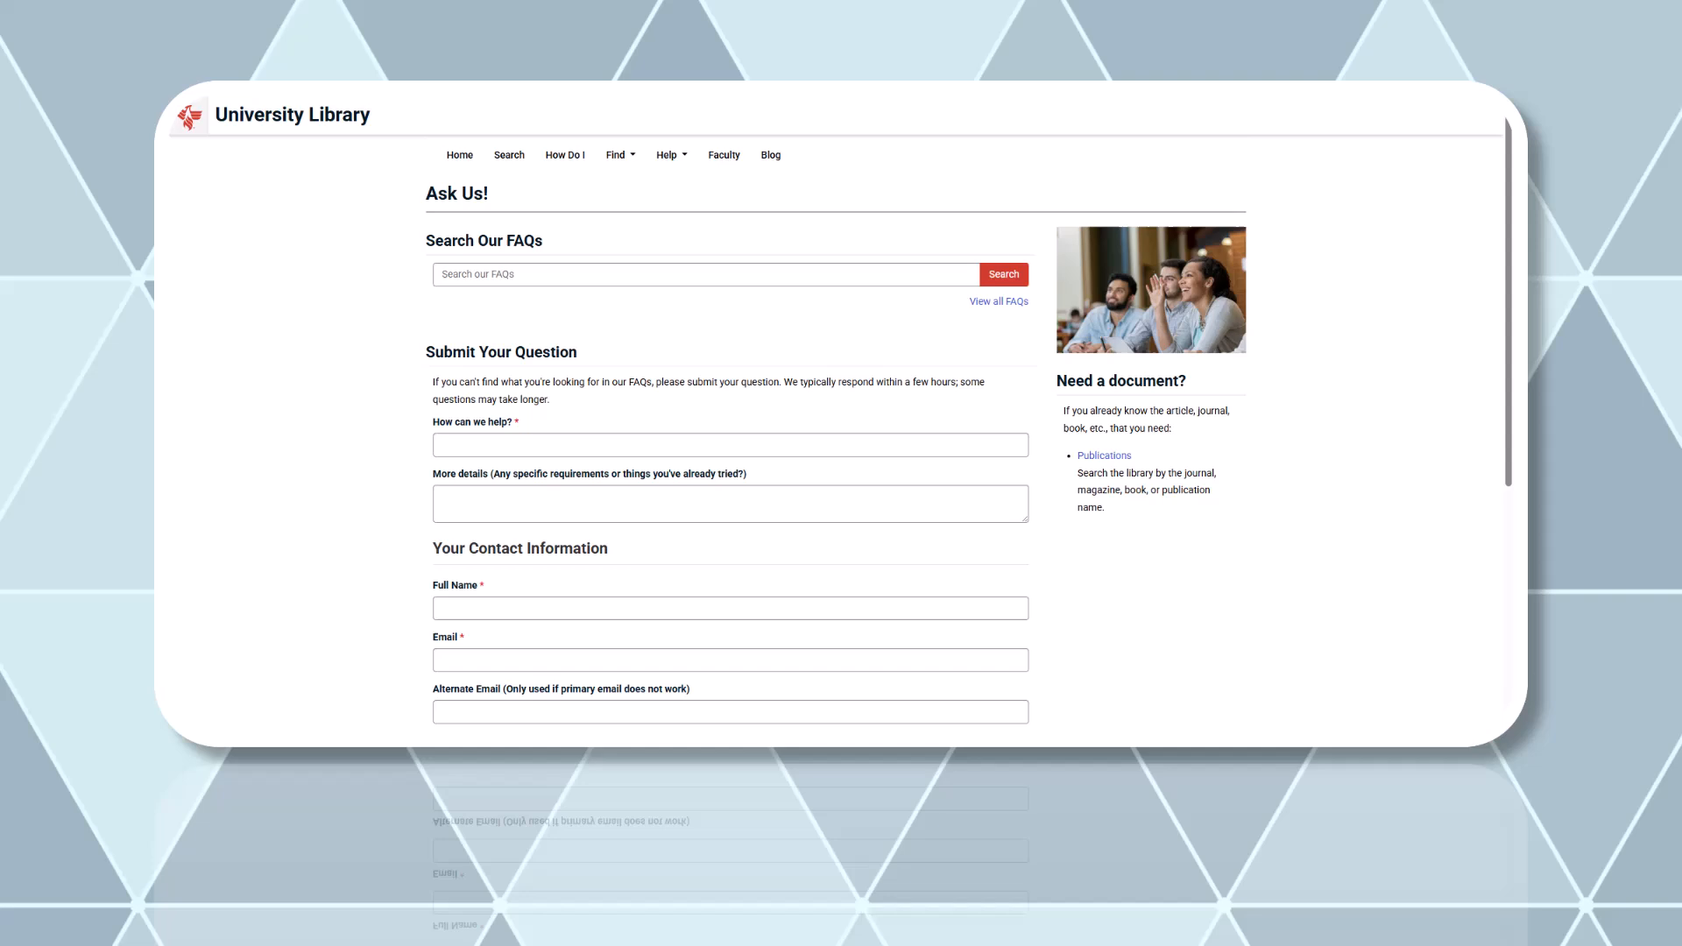